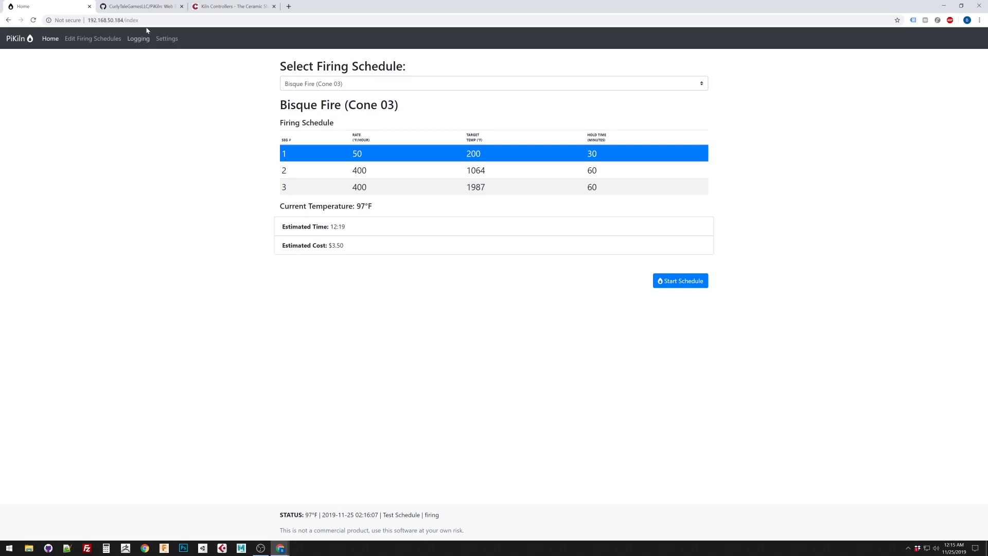
Step: Glance at the PiKiln GitHub repository, then go back to the PiKiln home page
left_click(145, 9)
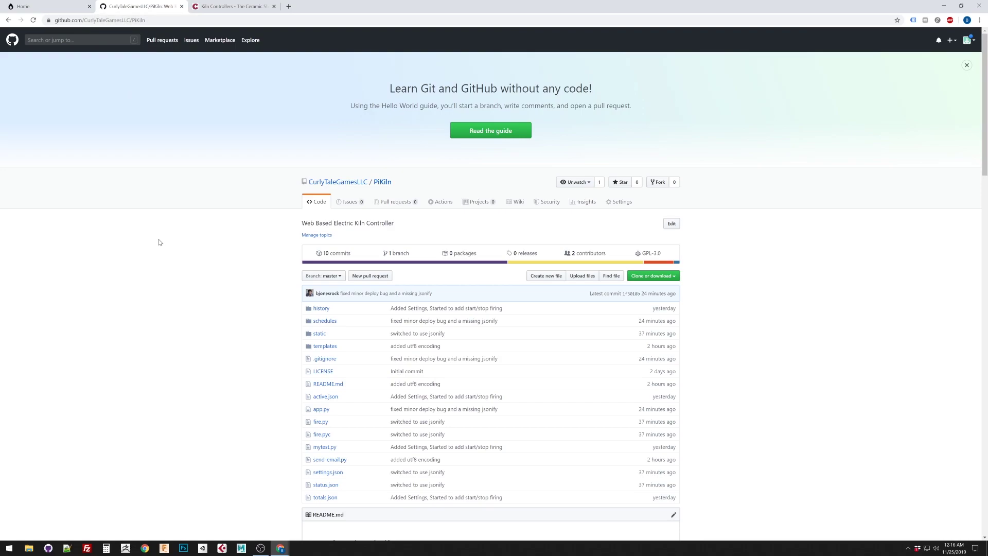
left_click(60, 6)
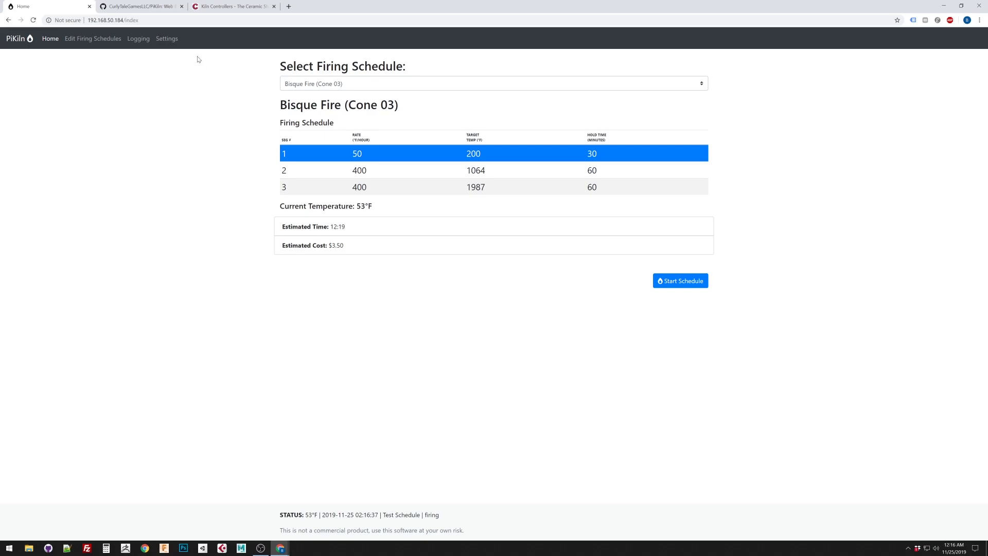
Step: Browse the Kiln Controllers category's Bartlett, Evenheat, L&L, Orton, Paragon and Skutt controllers and prices
left_click(223, 6)
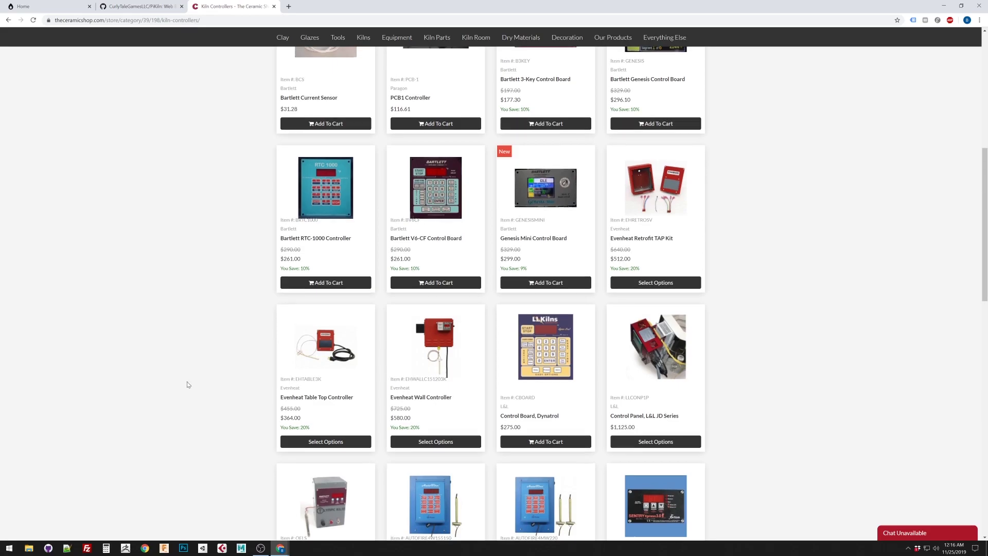
scroll(184, 391, "up", 6)
scroll(185, 393, "down", 3)
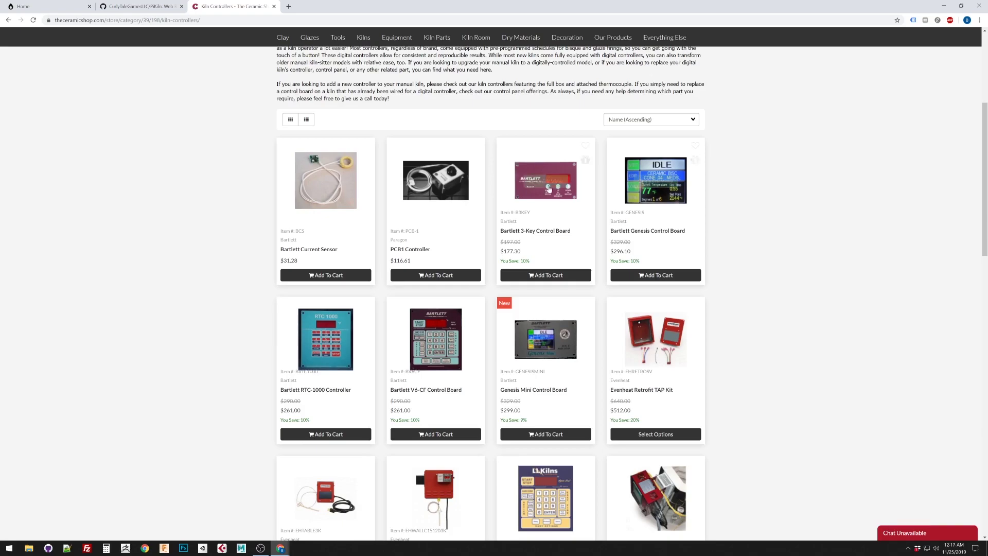
scroll(348, 334, "down", 1)
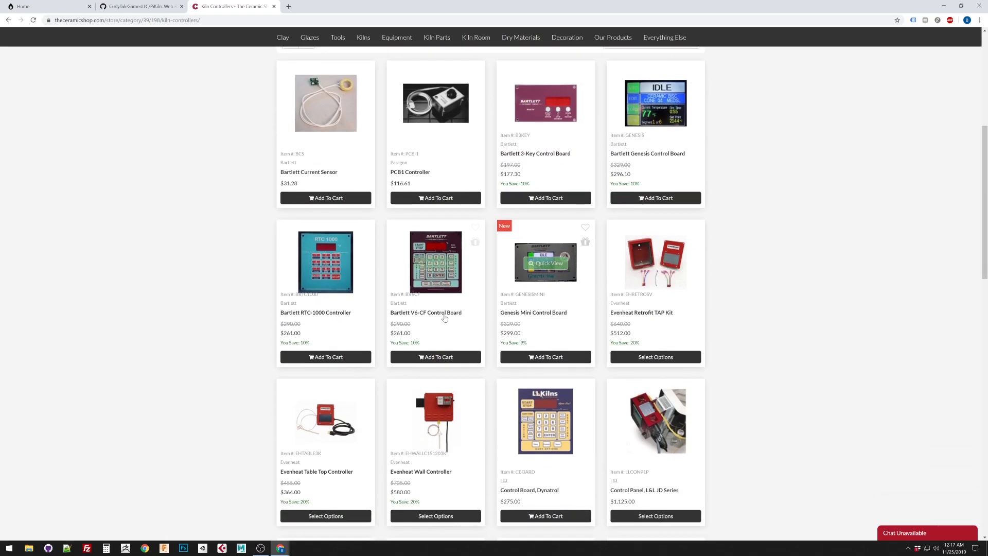
scroll(348, 334, "down", 1)
scroll(656, 350, "down", 1)
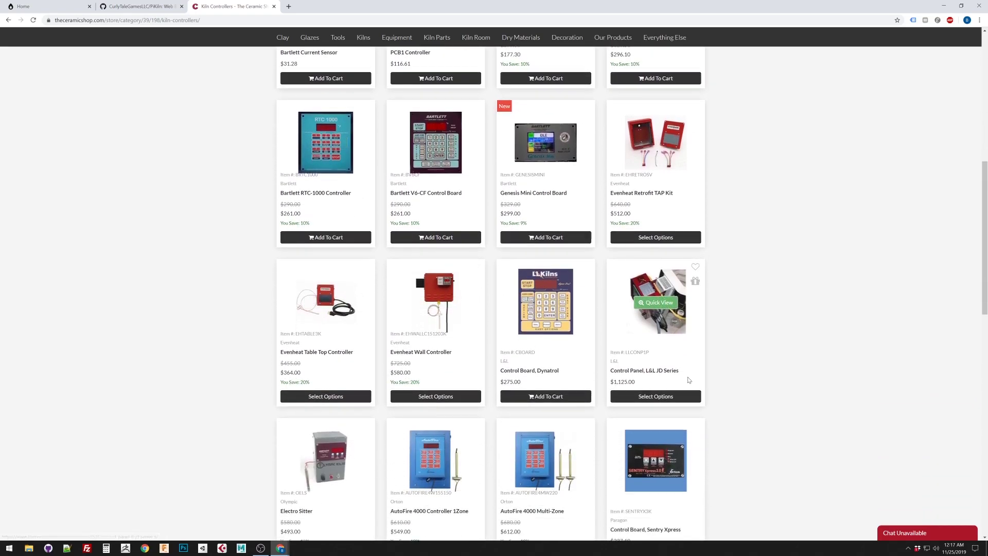
scroll(656, 278, "down", 4)
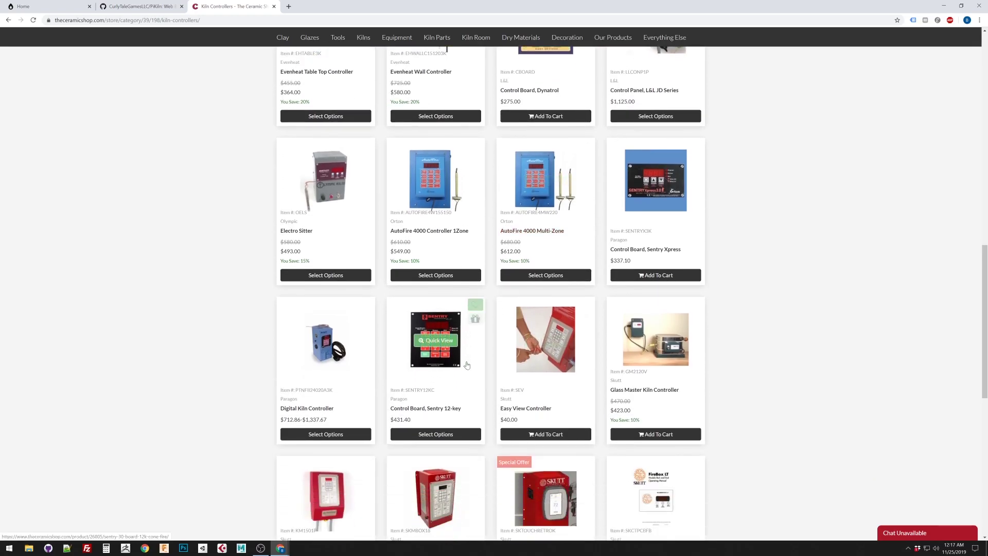
scroll(423, 375, "down", 1)
scroll(423, 375, "down", 1)
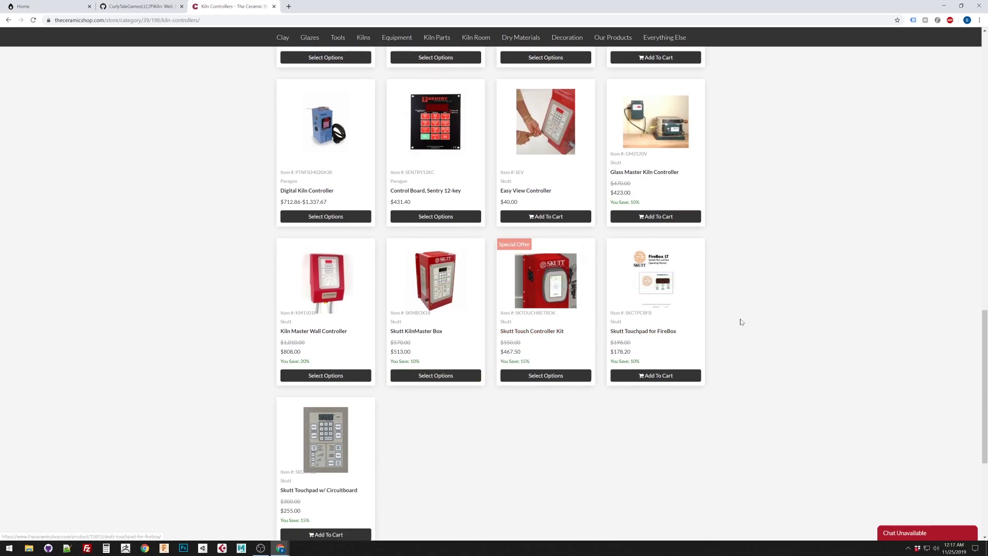
scroll(288, 319, "down", 2)
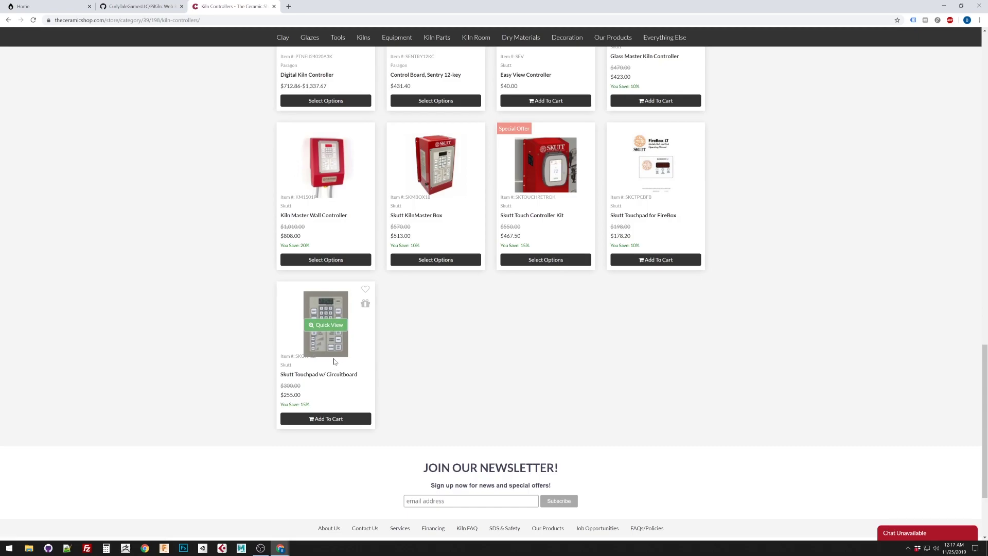
scroll(333, 360, "up", 3)
scroll(333, 361, "up", 12)
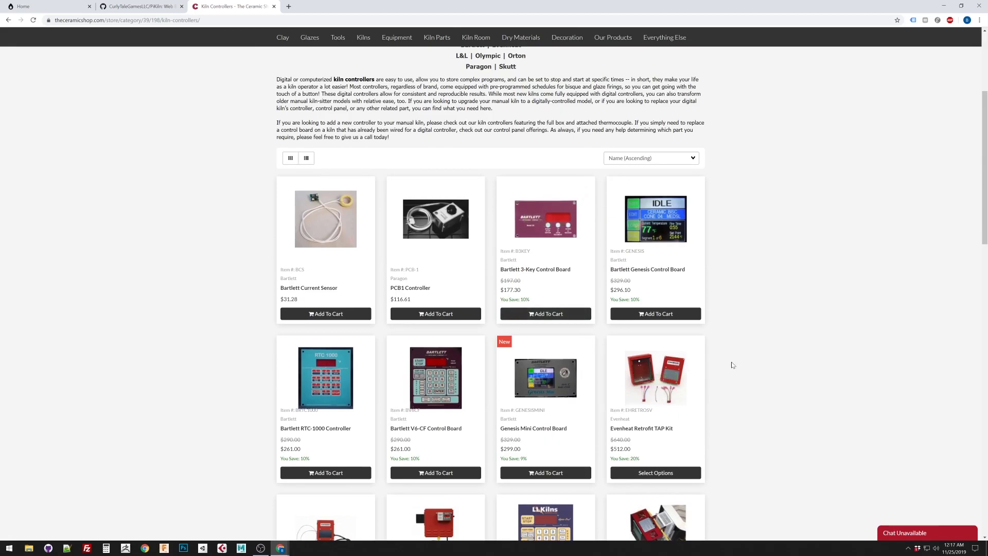
scroll(731, 364, "down", 2)
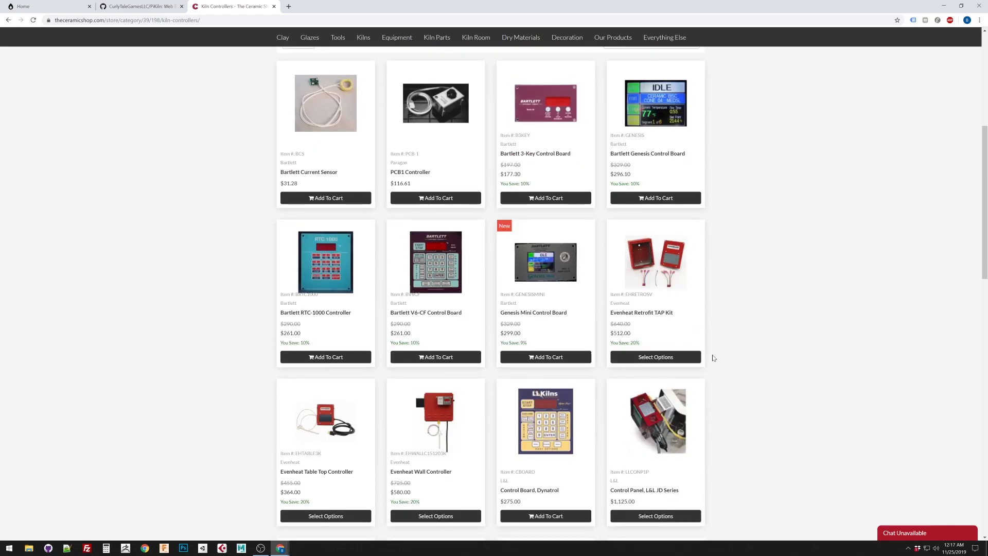
scroll(713, 357, "down", 3)
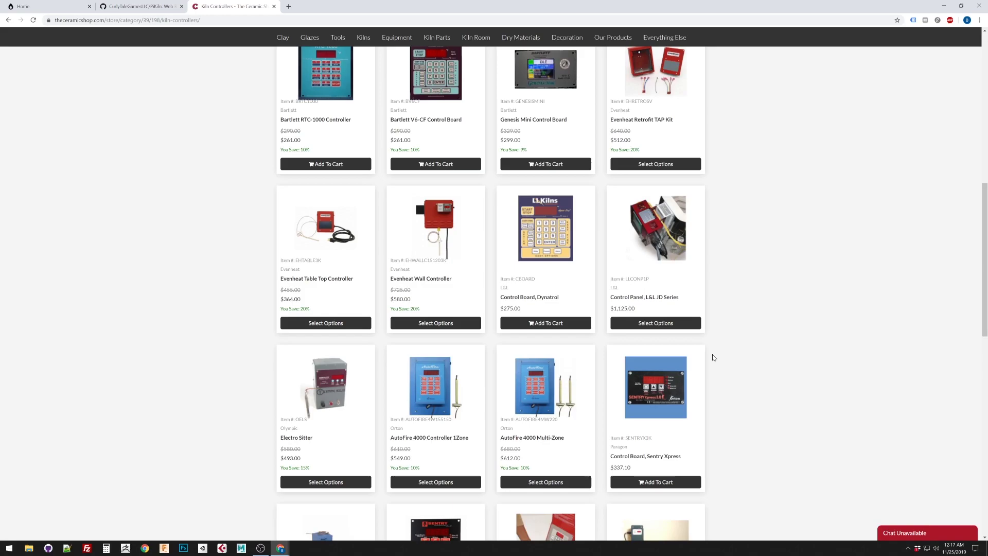
scroll(713, 356, "down", 6)
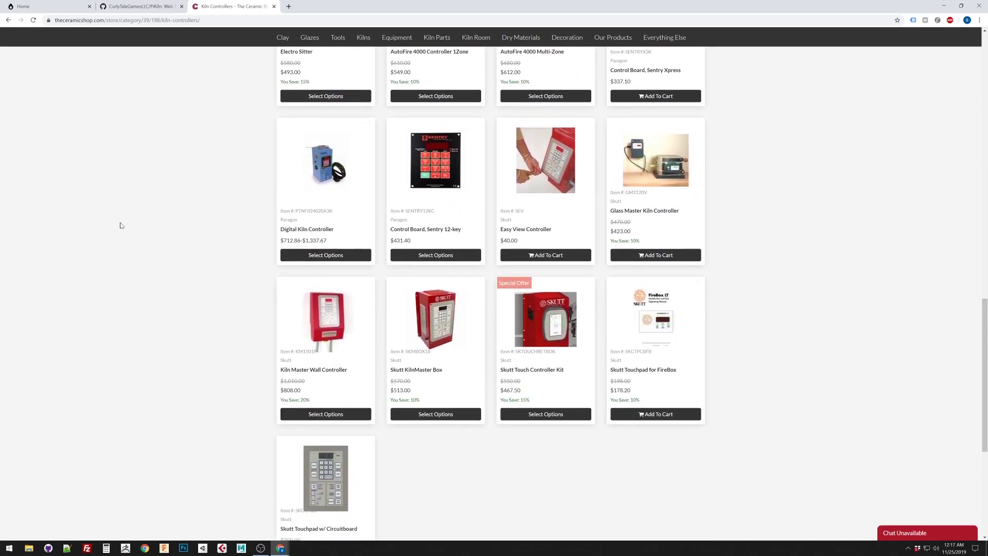
Step: Return to PiKiln home, keep Bisque Fire (Cone 03) selected, and highlight the current temperature
left_click(47, 7)
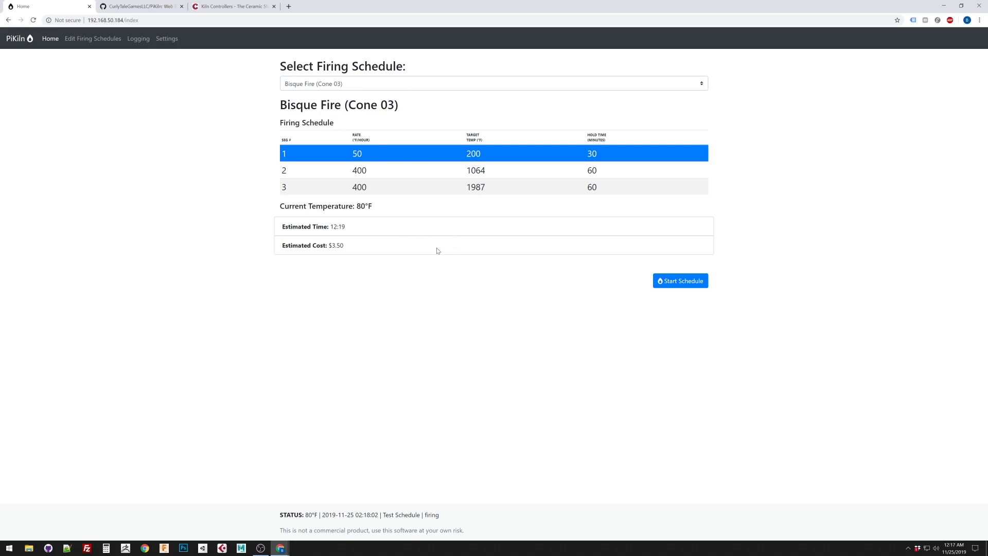
left_click(356, 83)
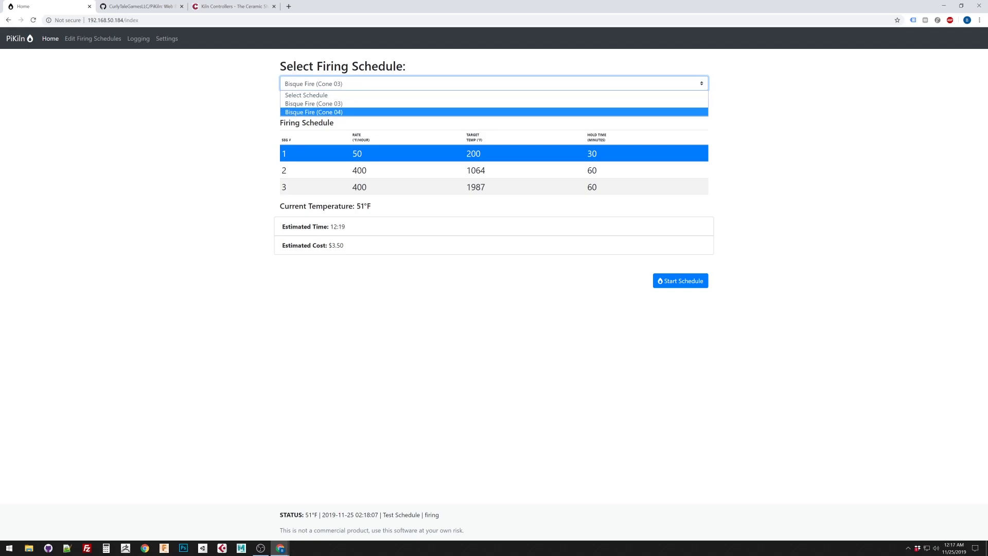
left_click(282, 104)
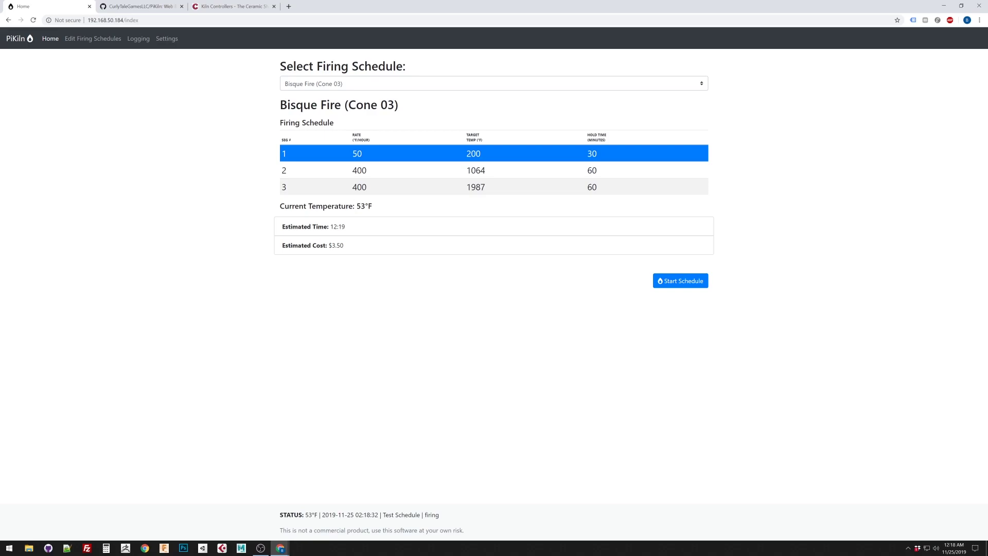
left_click_drag(280, 206, 376, 209)
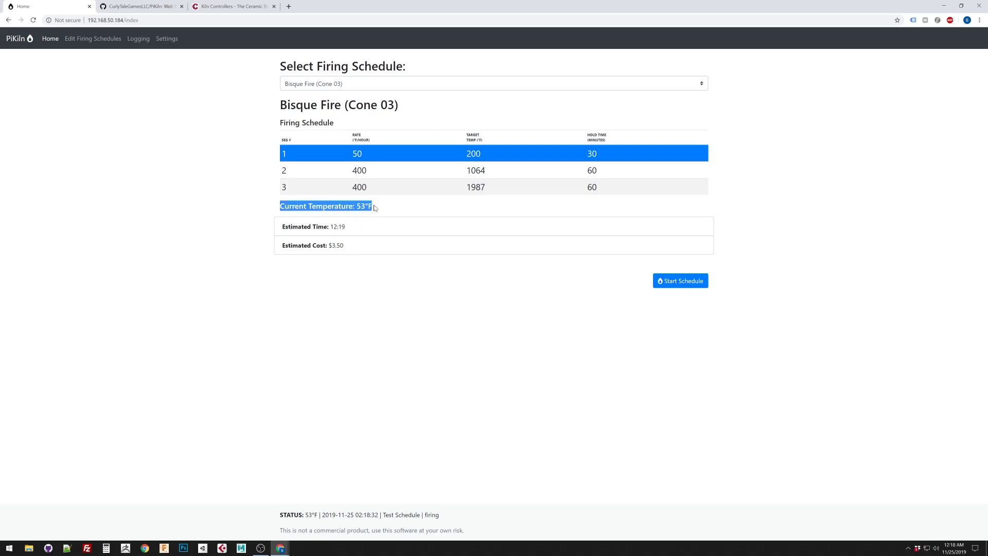
left_click(375, 209)
double_click(375, 210)
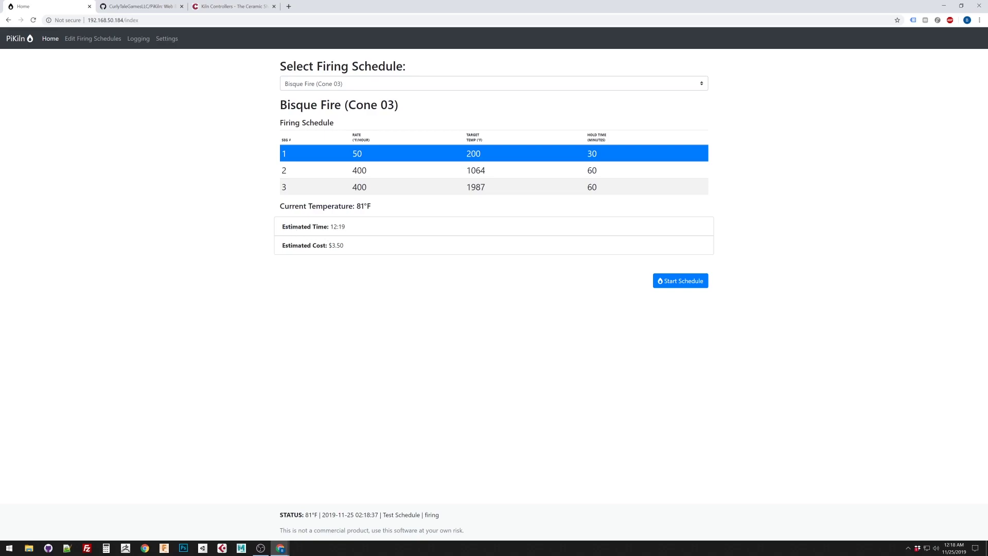
Step: Highlight the 12:19 estimated firing time and the $3.50 estimated cost
double_click(357, 229)
left_click_drag(357, 229, 330, 228)
left_click(359, 229)
double_click(351, 227)
left_click(349, 230)
left_click_drag(331, 226, 352, 227)
left_click(349, 227)
left_click_drag(282, 246, 332, 246)
left_click(357, 246)
Step: Start the Bisque Fire (Cone 03) schedule and confirm it in the Start Schedule dialog
left_click(369, 246)
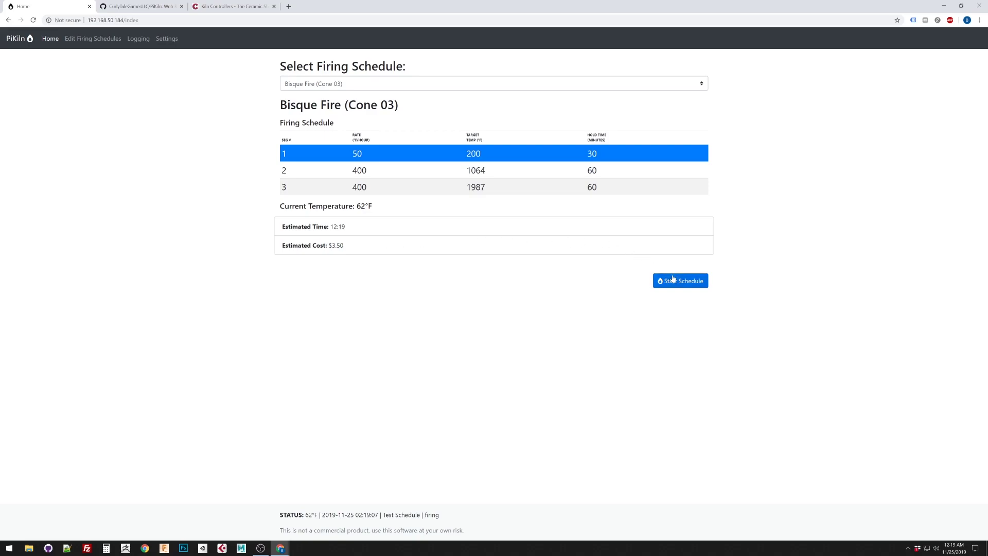
left_click(369, 84)
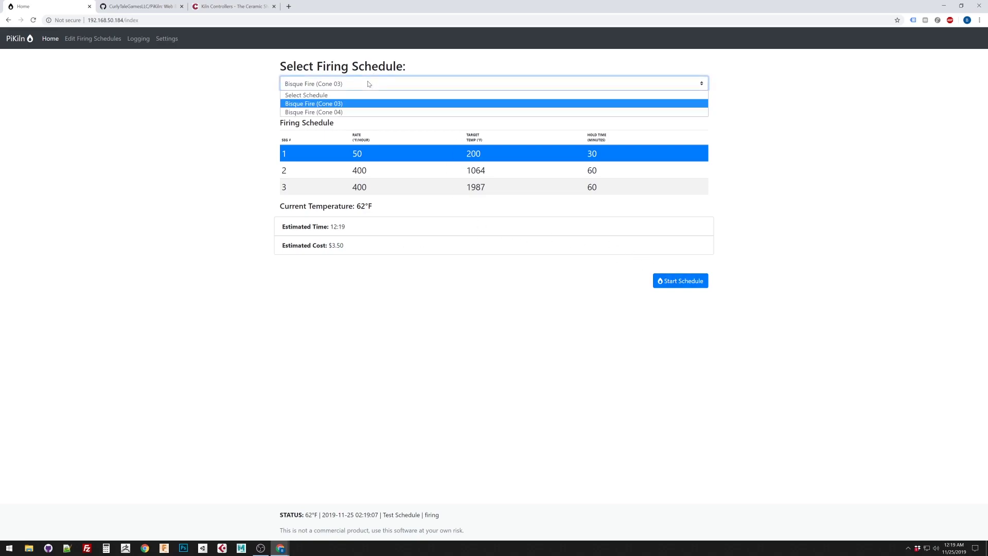
left_click(252, 91)
left_click(305, 85)
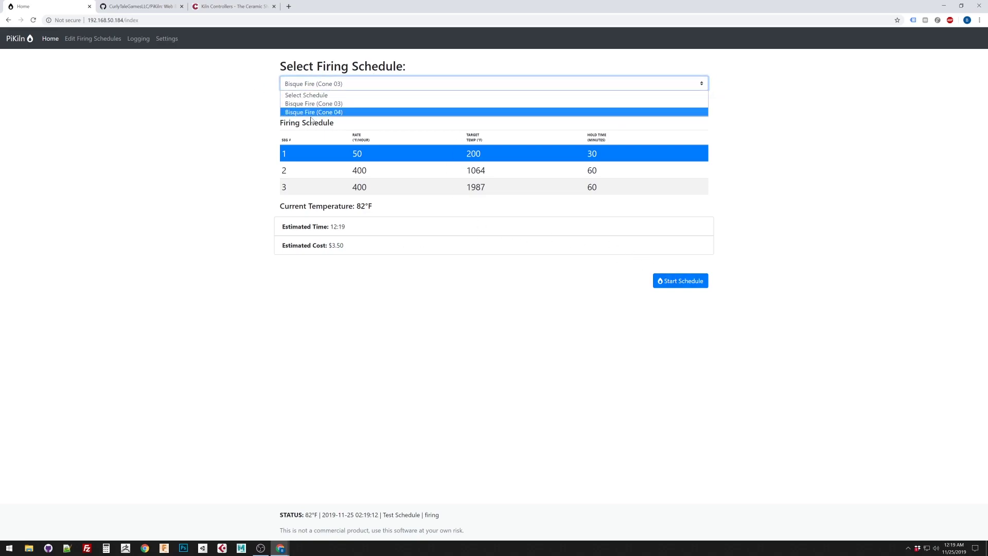
left_click(239, 119)
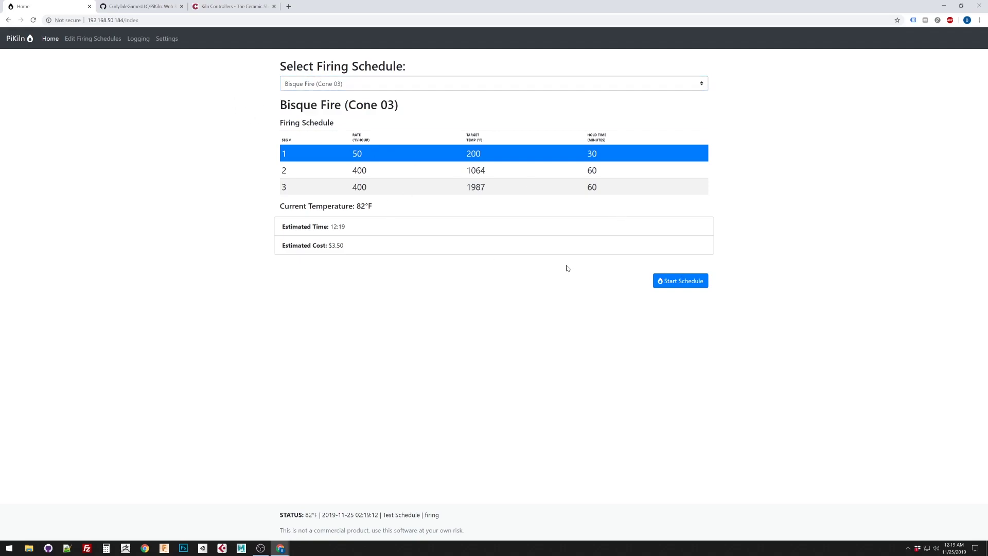
left_click(686, 281)
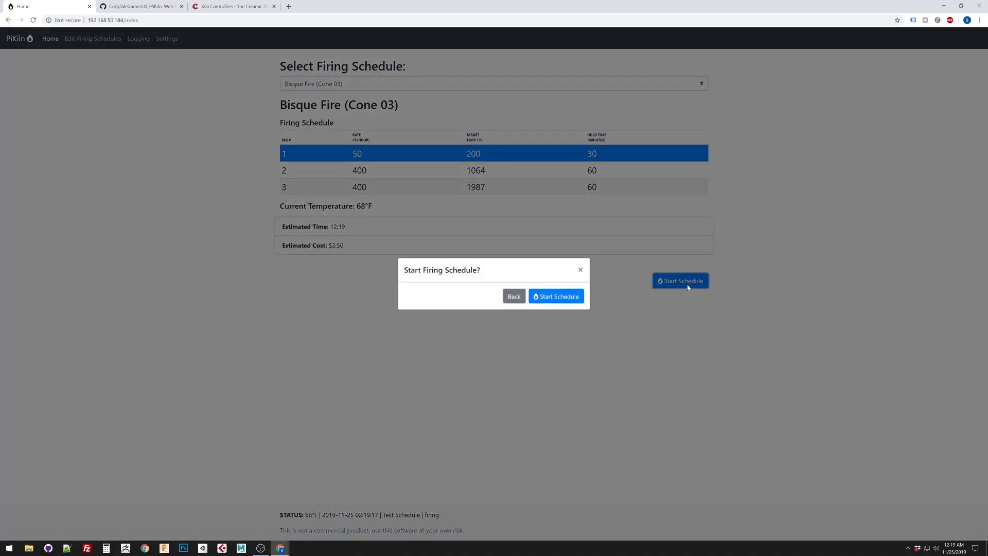
left_click(567, 299)
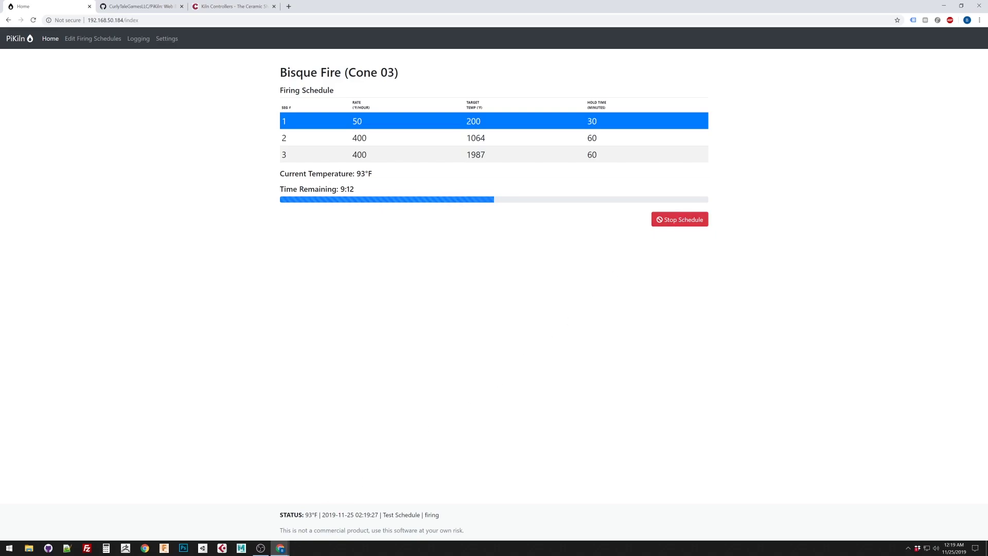
left_click_drag(280, 514, 389, 515)
left_click_drag(304, 515, 439, 515)
left_click(690, 220)
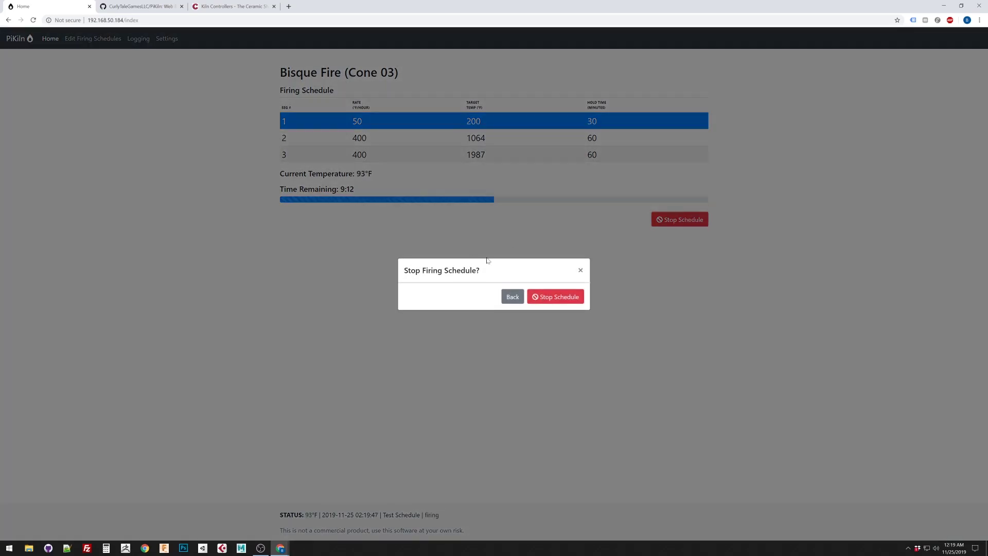
left_click(566, 298)
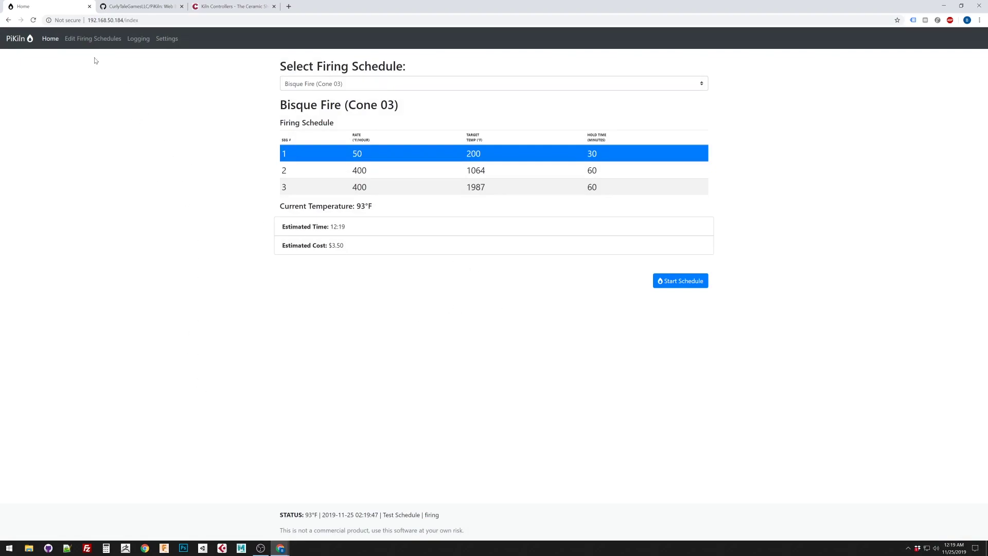
Step: Create a new blank schedule on the Edit Firing Schedules page titled Celedon Blue
left_click(93, 40)
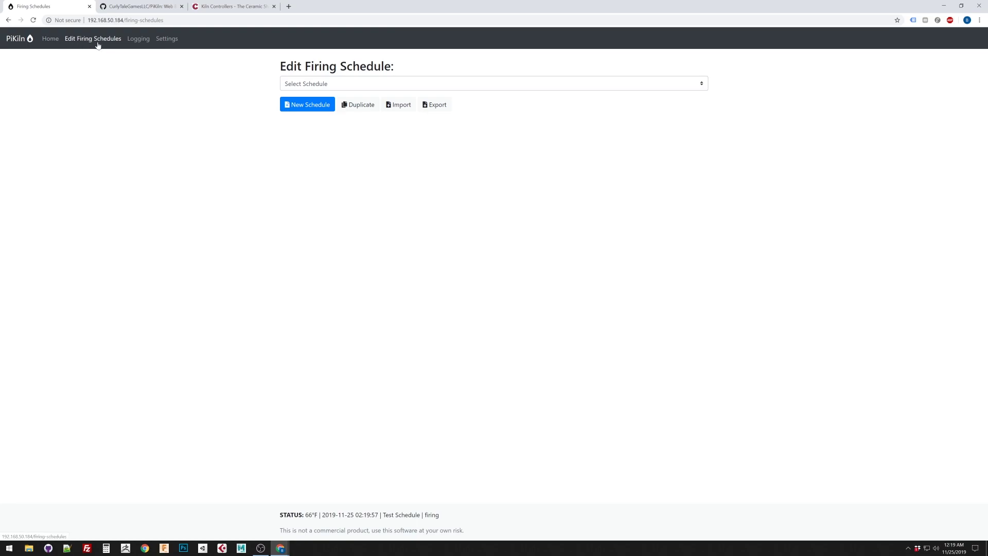
left_click(316, 87)
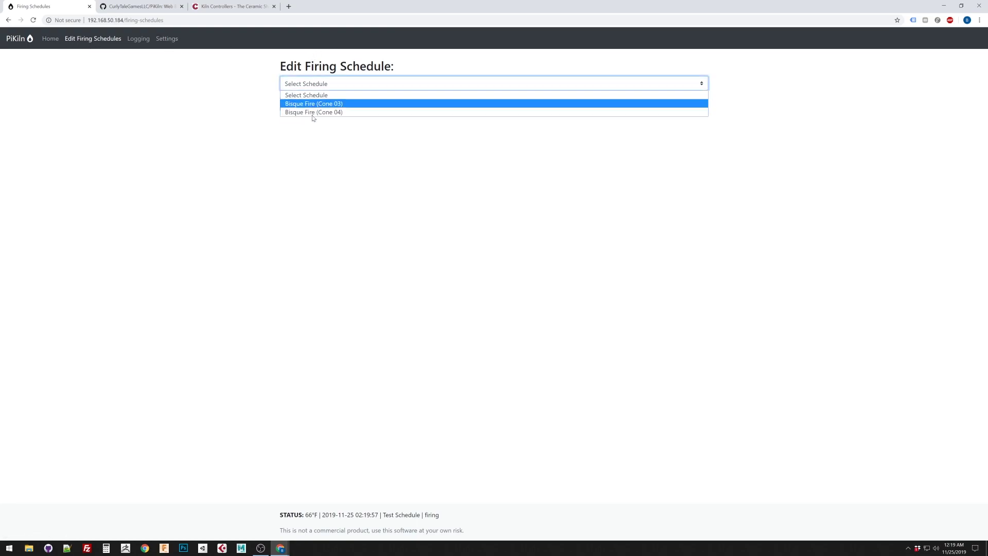
left_click(314, 103)
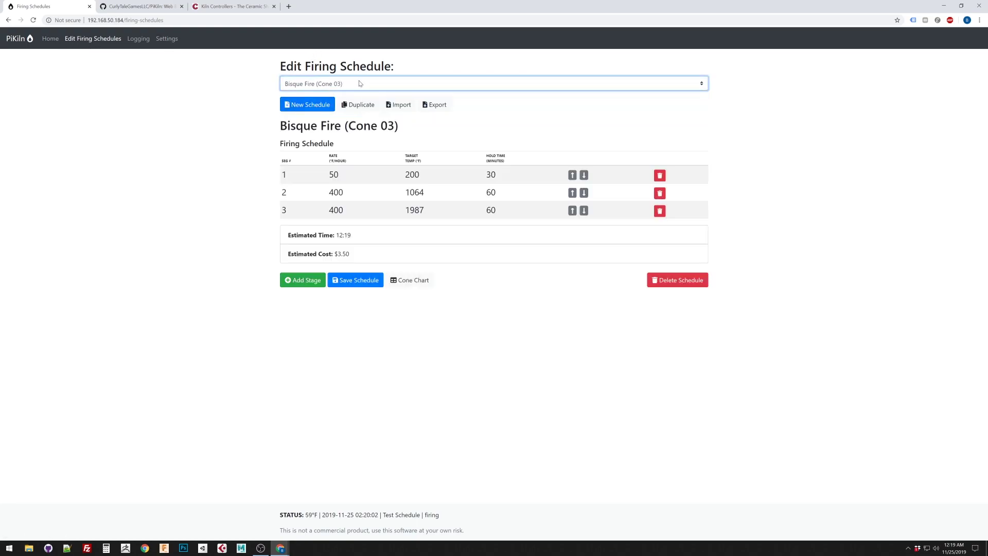
left_click(360, 83)
left_click(360, 104)
left_click(315, 105)
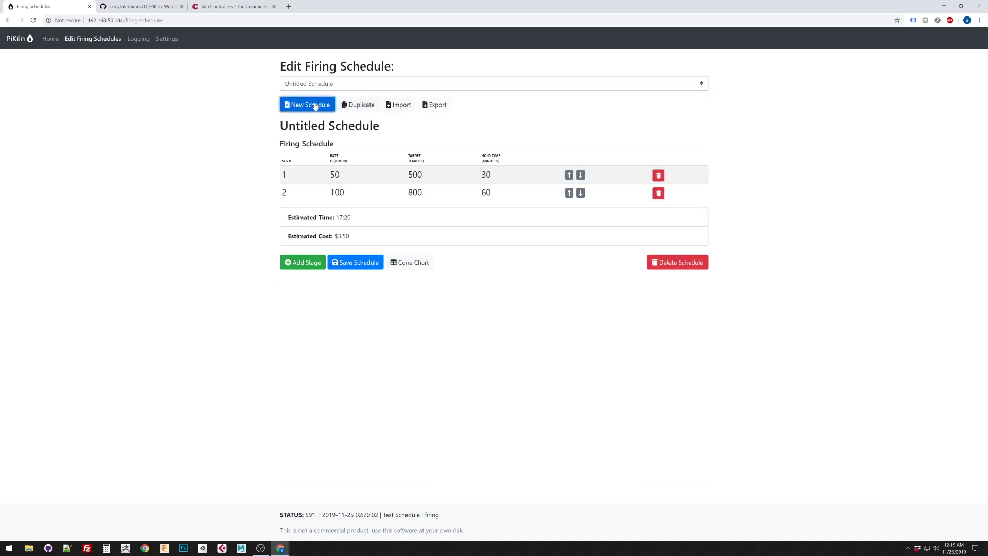
double_click(360, 126)
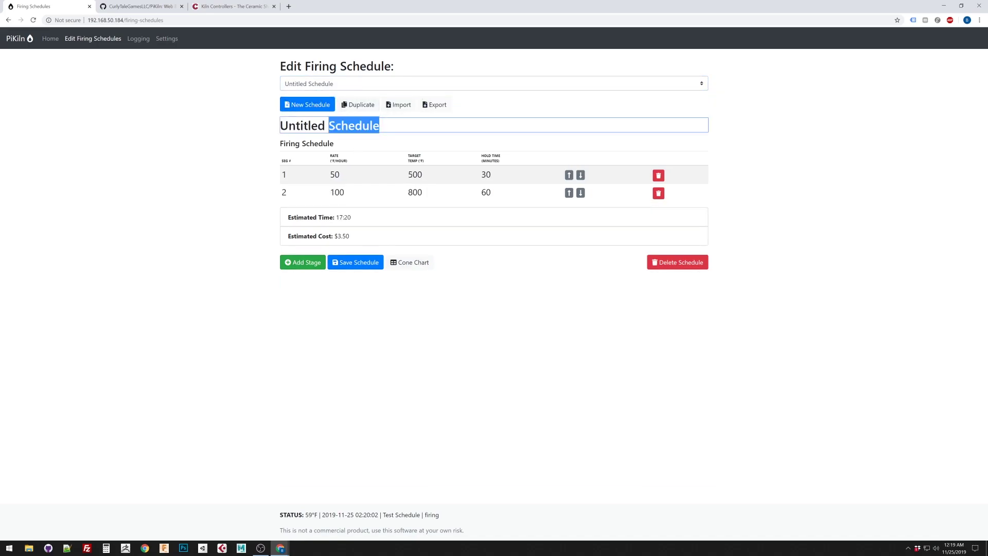
key("BackSpace")
key("BackSpace")
key("BackSpace")
key("BackSpace")
key("BackSpace")
key("BackSpace")
key("BackSpace")
key("BackSpace")
key("BackSpace")
key("BackSpace")
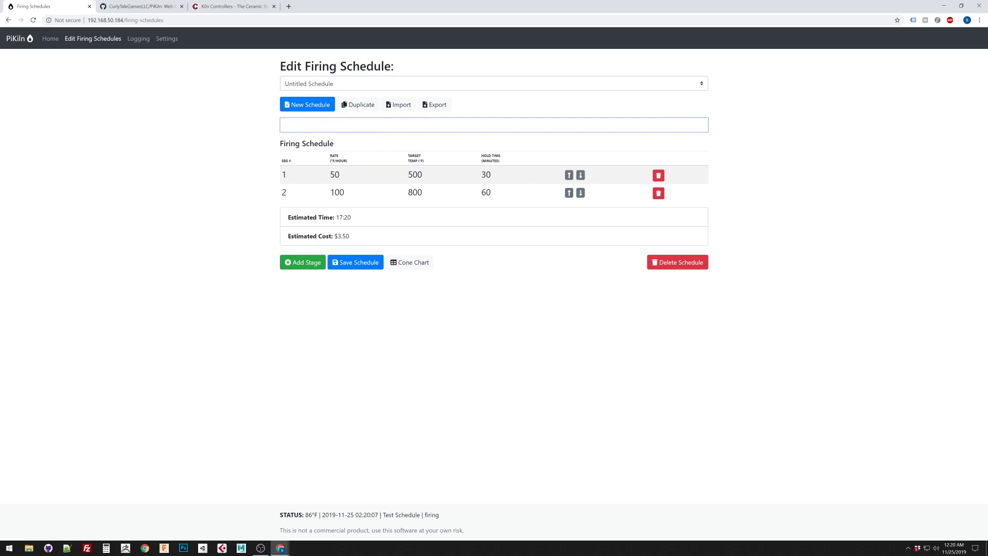
type("Celedon Blue")
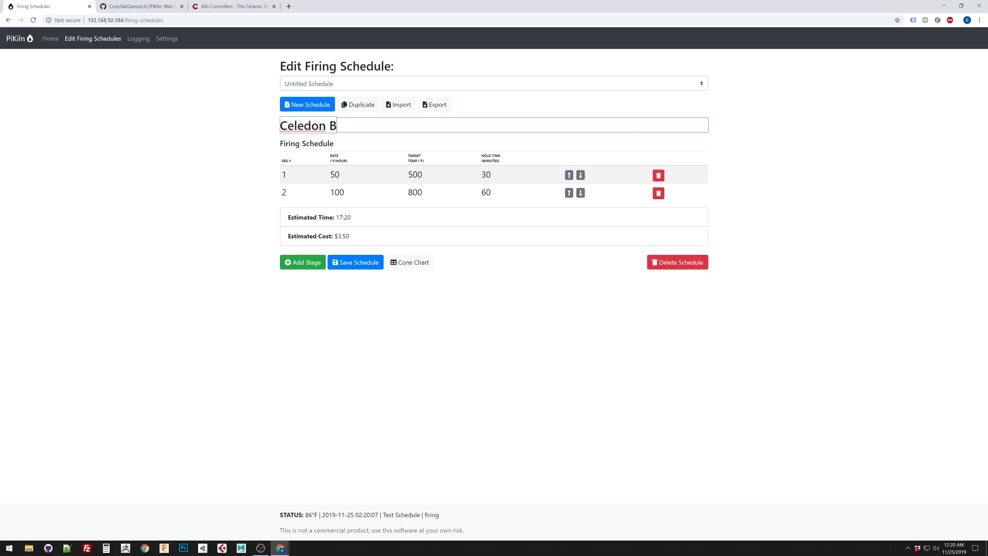
left_click(248, 177)
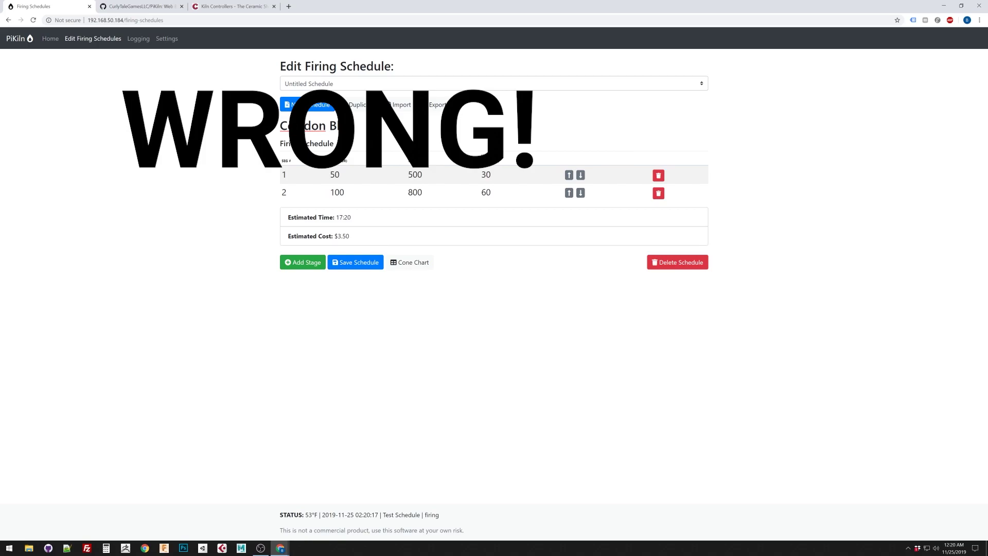
Step: Add stages, set stage 3 to rate 400 and target 2000, remove stage 4, and save
left_click(303, 261)
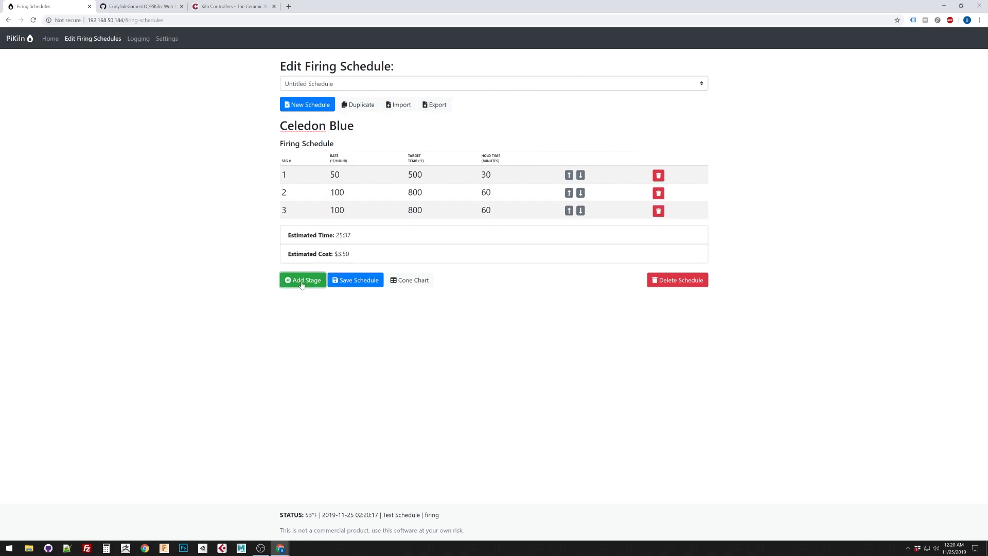
left_click(303, 281)
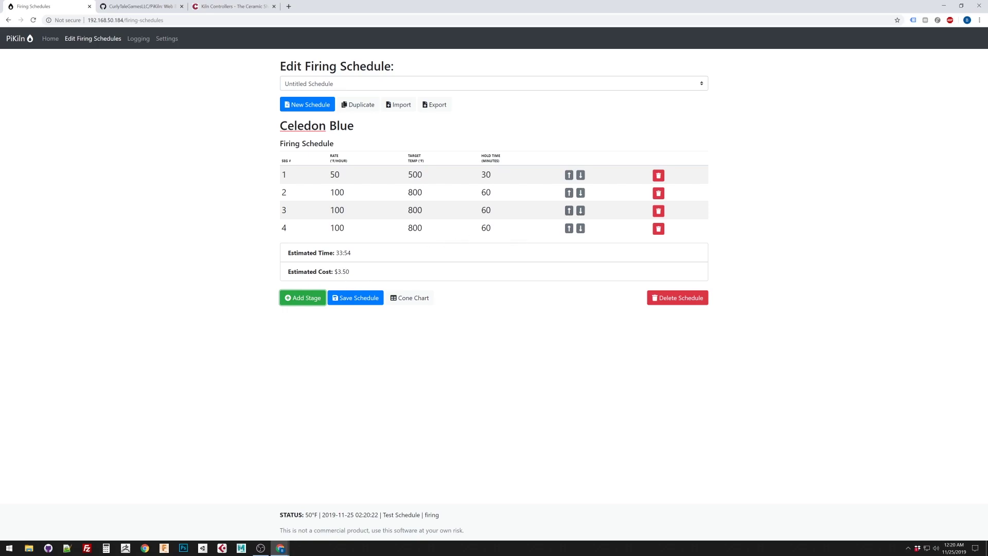
left_click(337, 210)
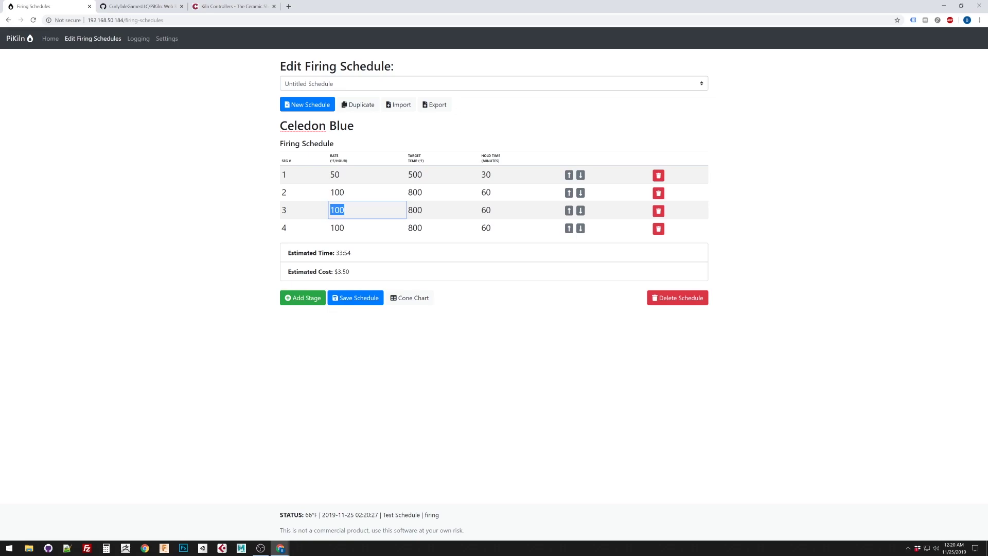
type("400")
key("Tab")
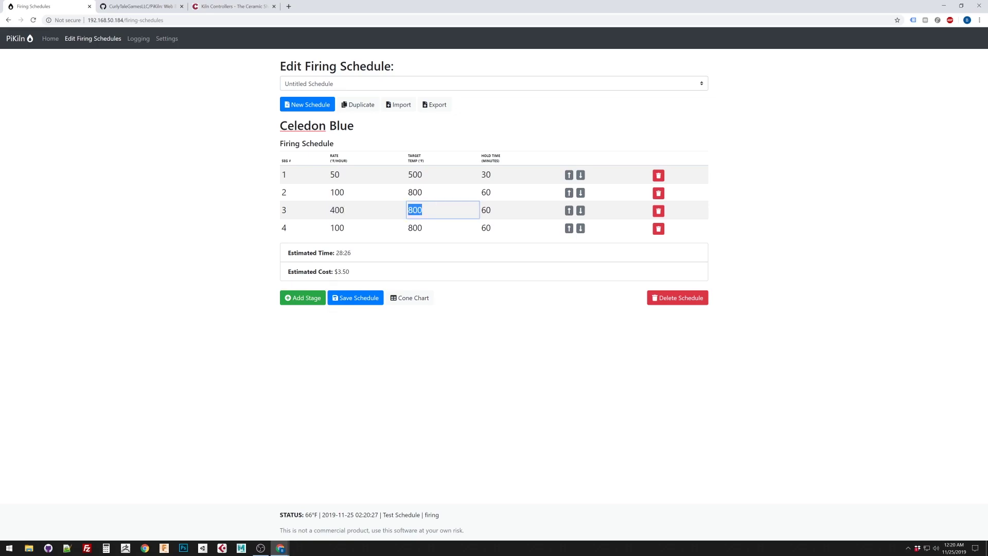
type("2000")
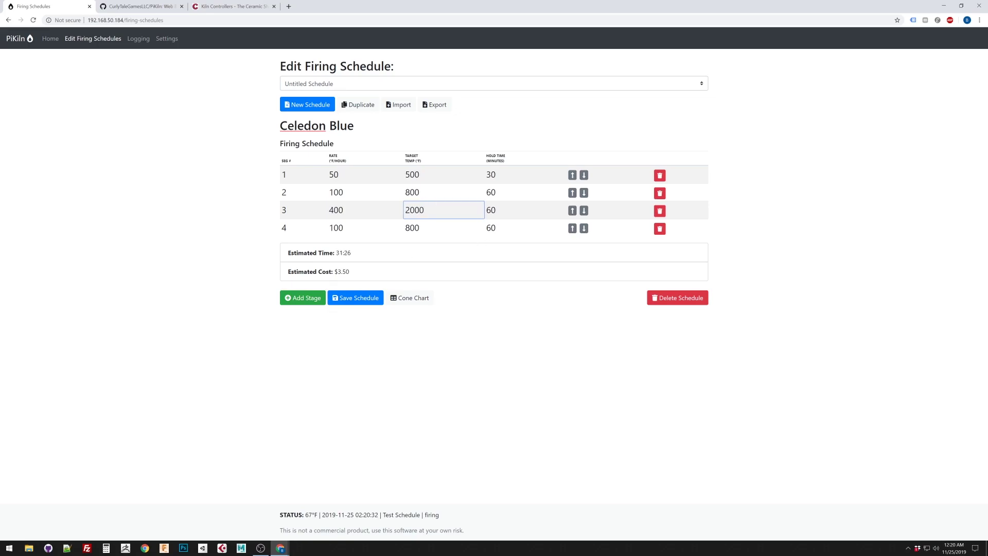
left_click(239, 239)
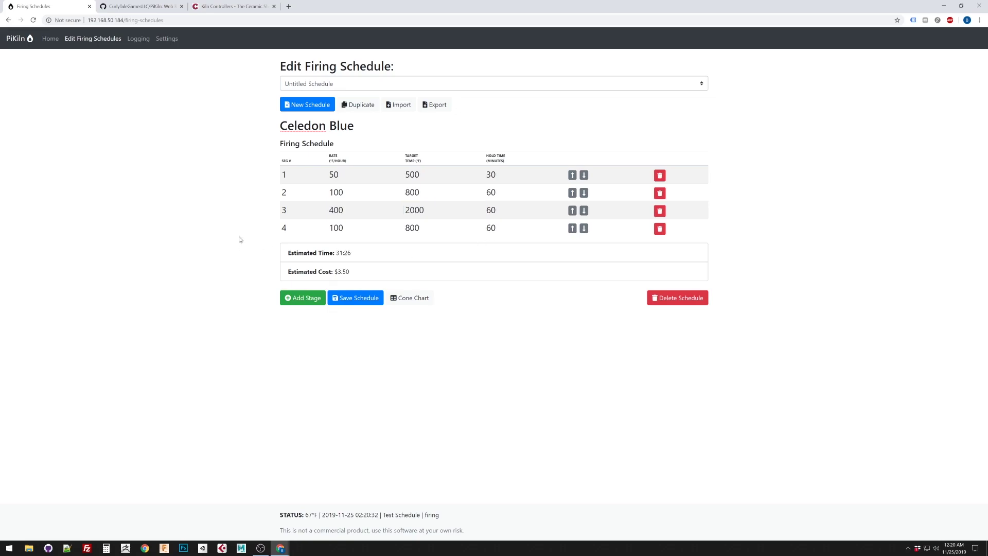
left_click(659, 228)
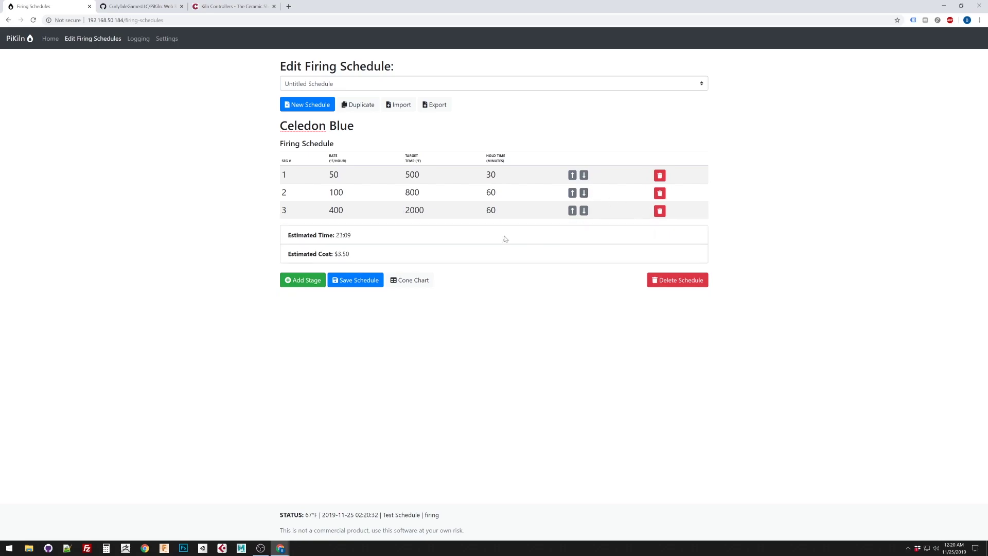
left_click(373, 285)
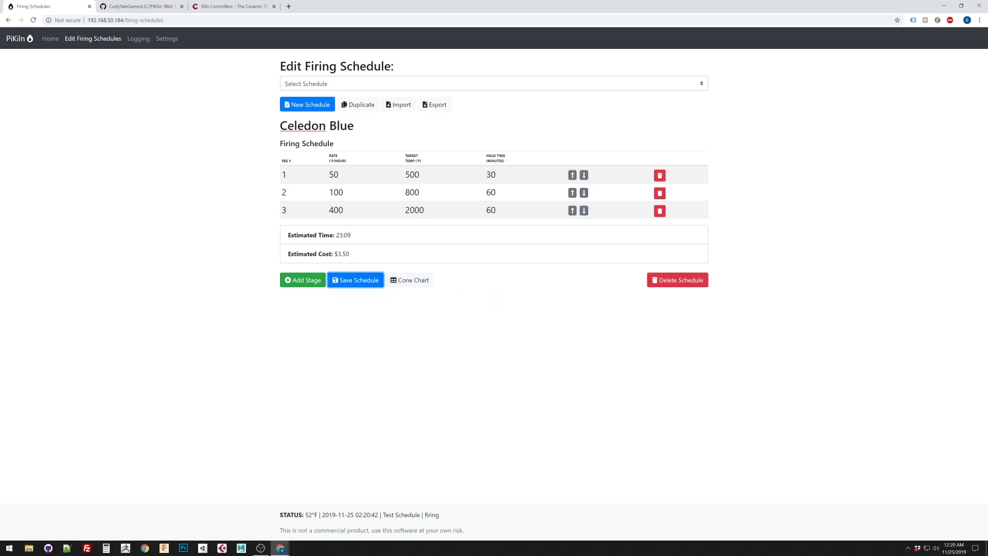
Step: Toggle the Cone Chart on and off, then save Celedon Blue again
left_click(415, 280)
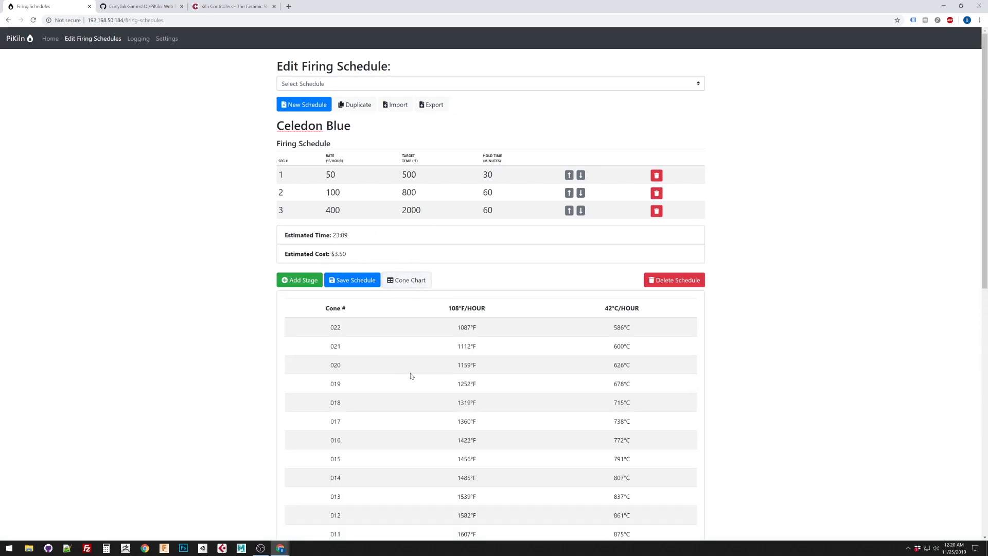
scroll(410, 375, "down", 10)
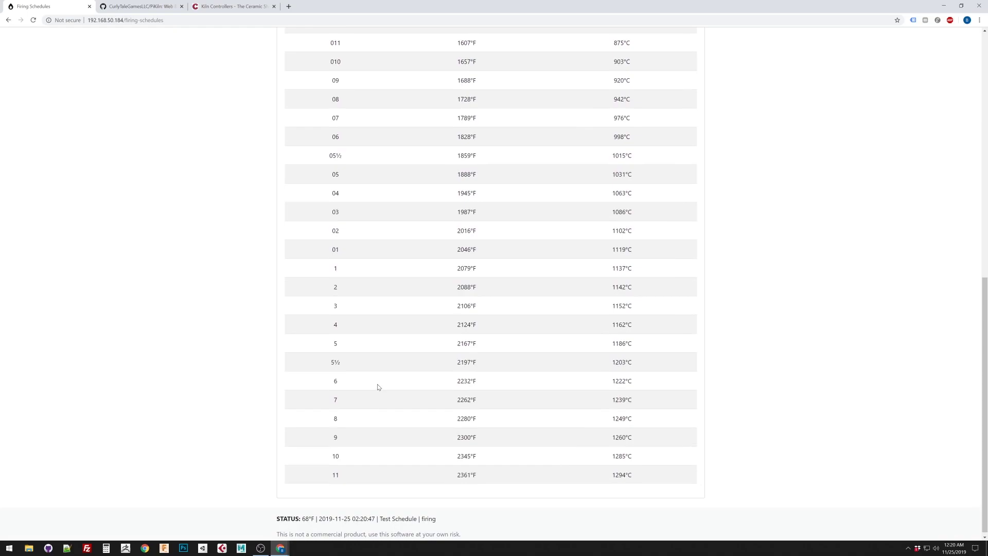
scroll(475, 441, "up", 8)
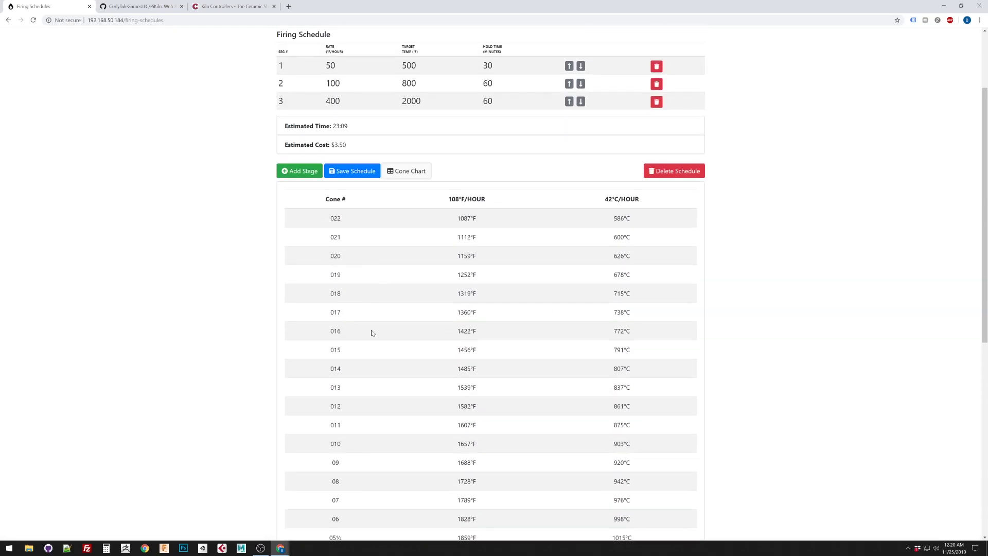
scroll(372, 333, "up", 2)
left_click(398, 281)
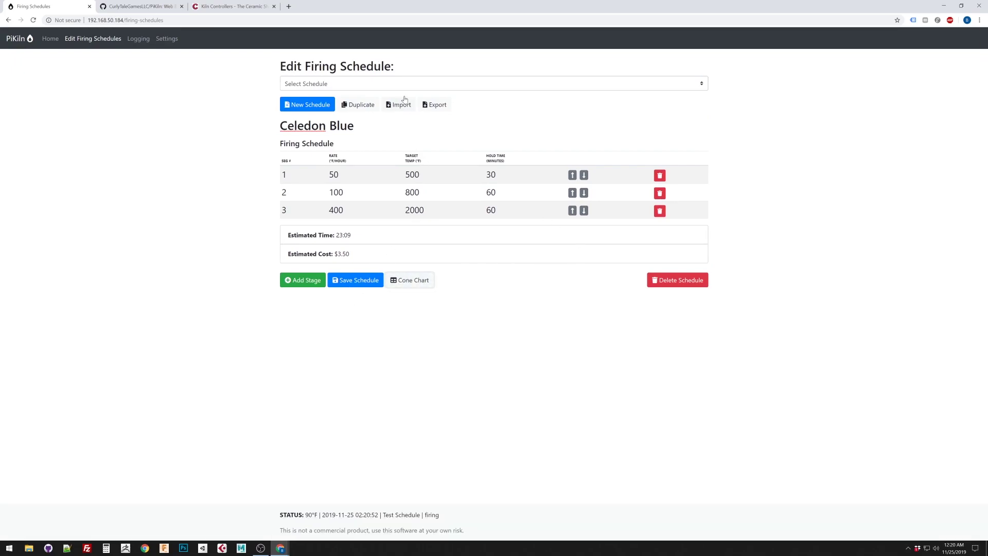
left_click(369, 285)
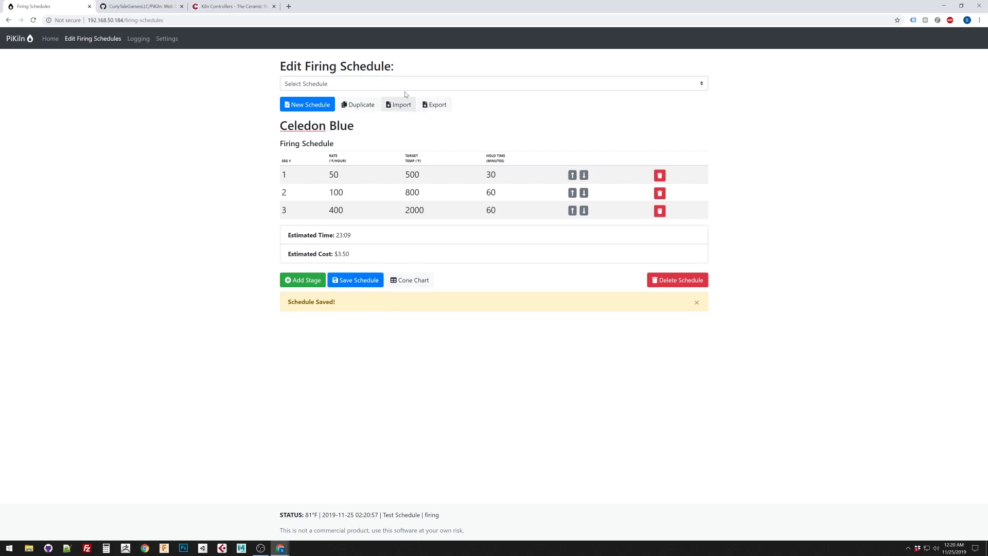
Step: Reselect Celedon Blue and export it as JSON to a new tab
left_click(386, 83)
left_click(322, 112)
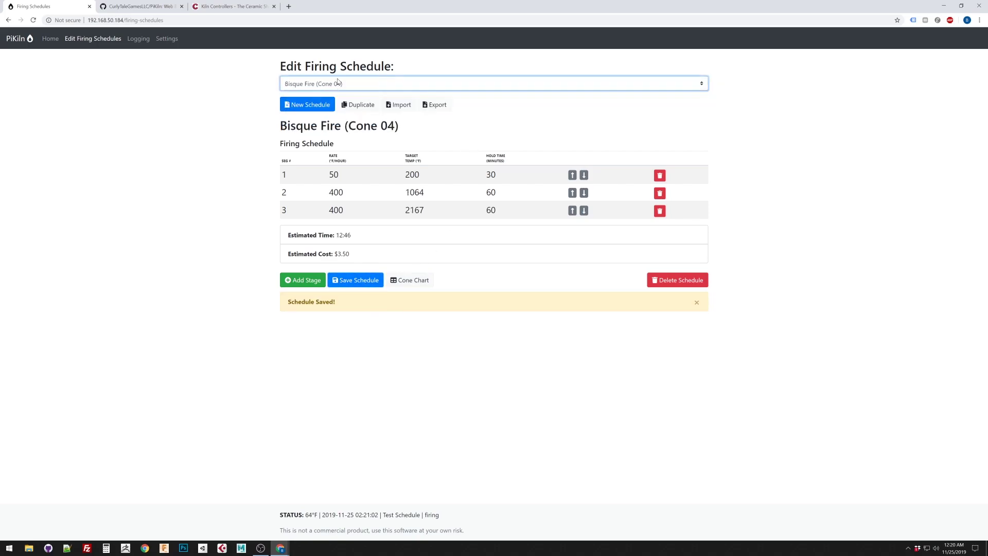
left_click(339, 82)
left_click(335, 121)
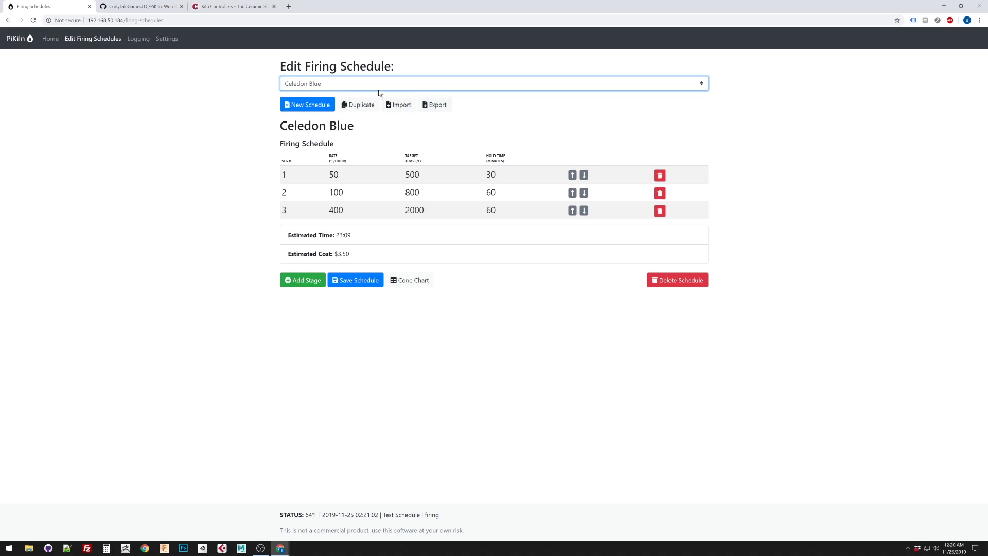
left_click(434, 105)
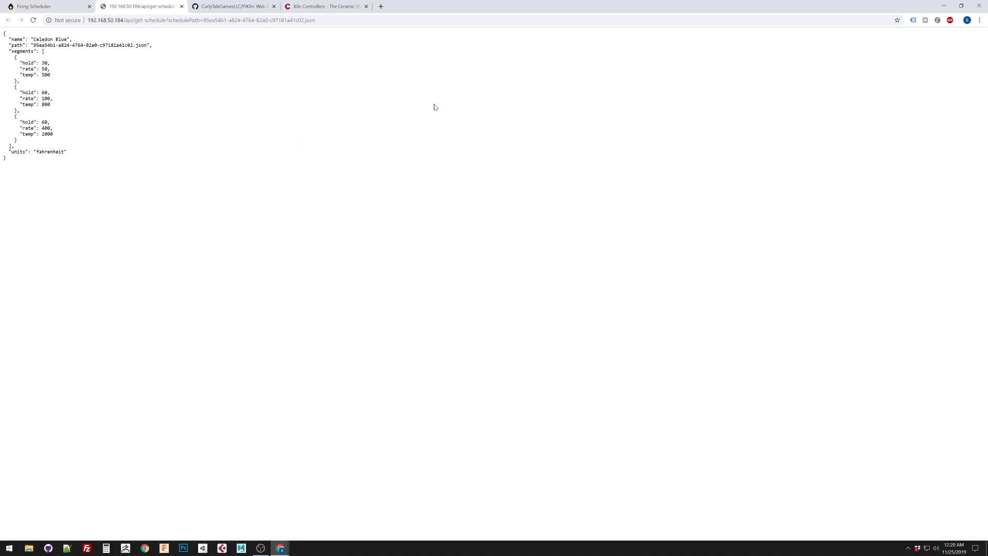
Step: Save the JSON page with Save as... under the file name blue.json
right_click(208, 89)
left_click(233, 121)
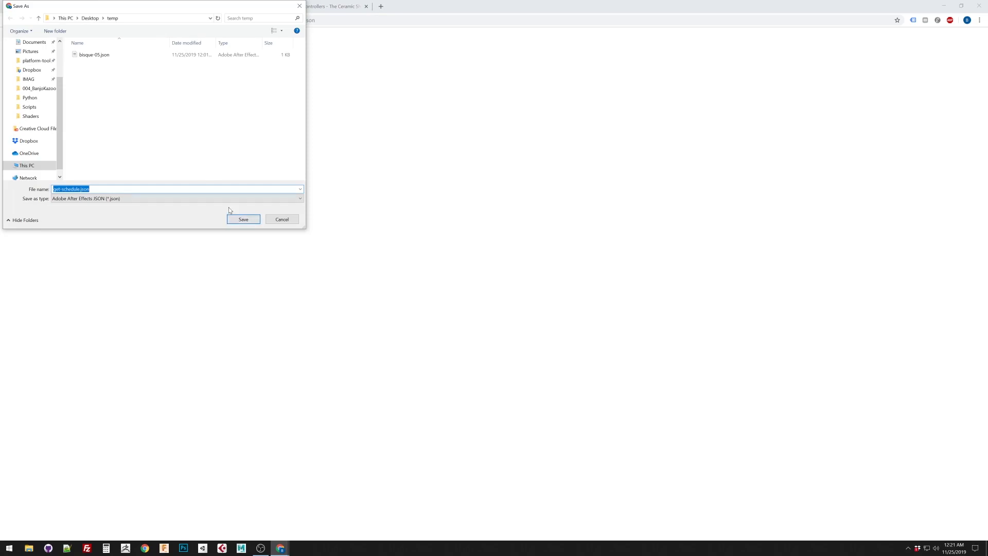
type("blue")
key("Return")
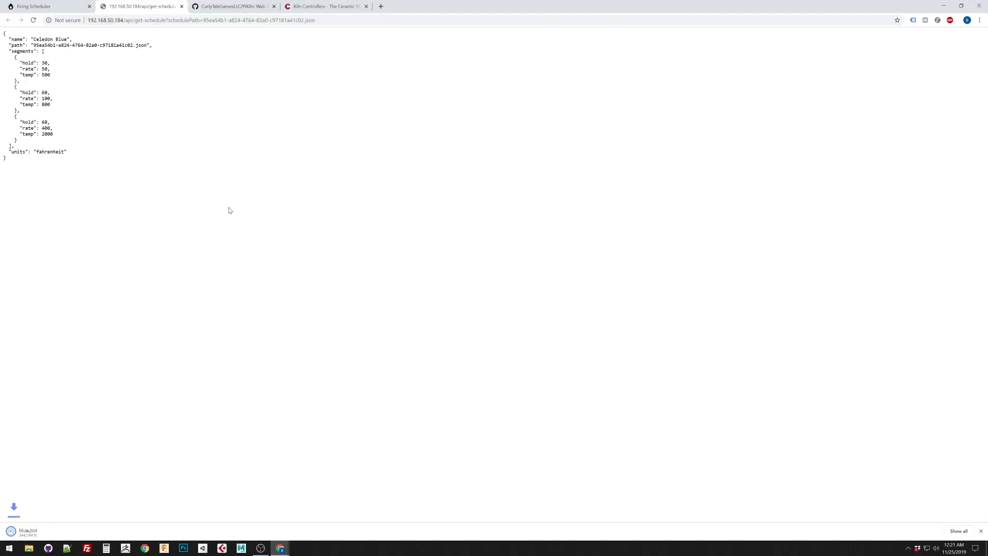
Step: Import blue.json from the temp folder into PiKiln's schedules
left_click(44, 6)
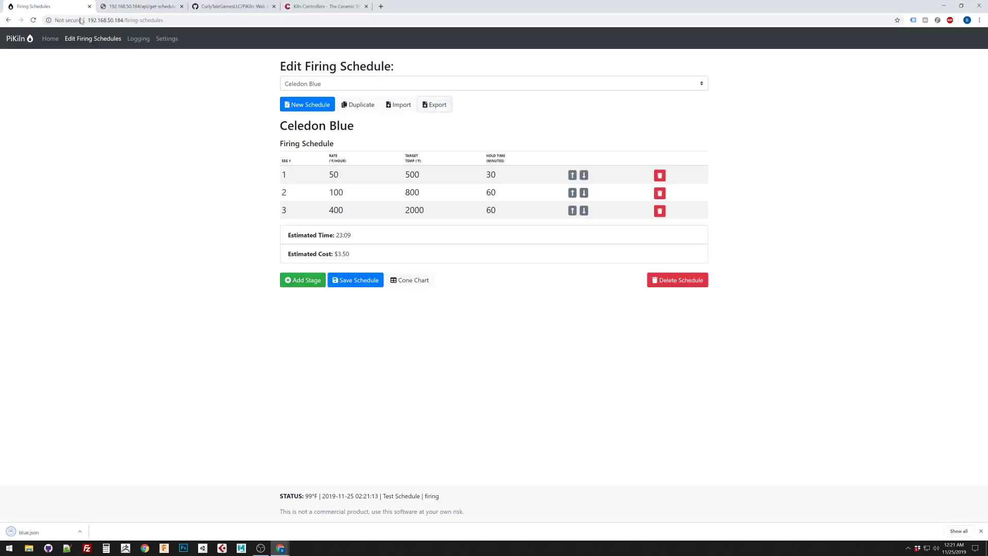
left_click(399, 104)
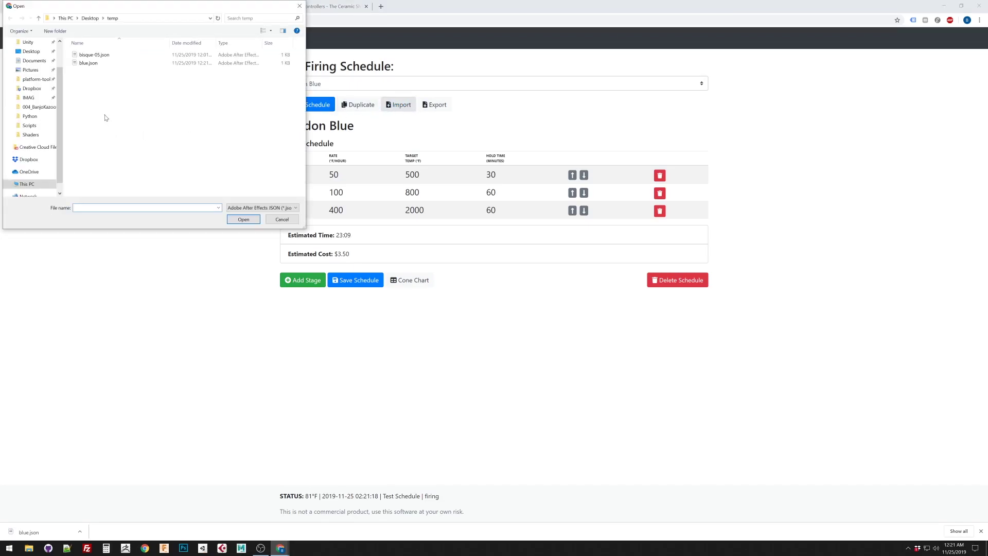
left_click(95, 55)
left_click(94, 62)
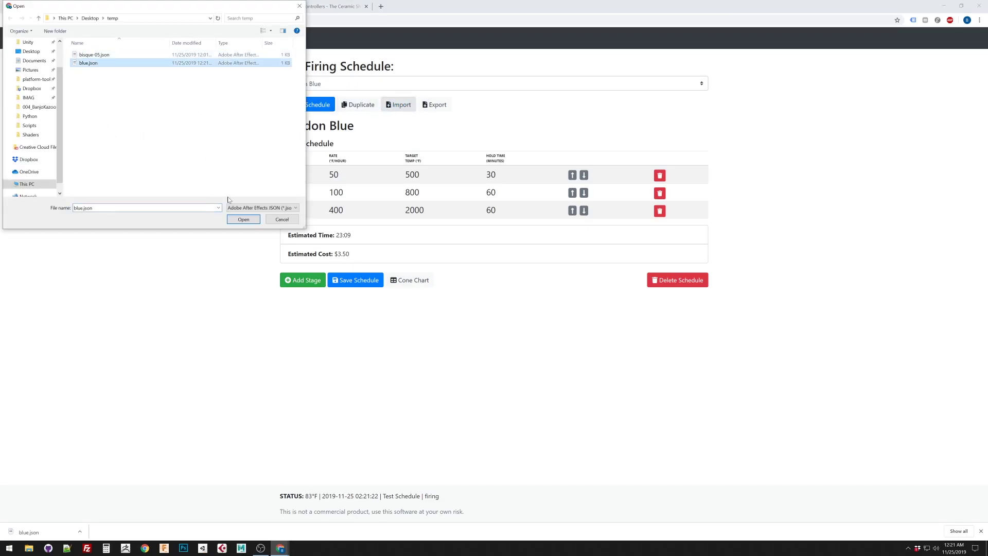
left_click(244, 219)
Step: Rename the imported Celedon Blue to Celedon Blue 2, save it, and begin editing stage 3's target
left_click(324, 84)
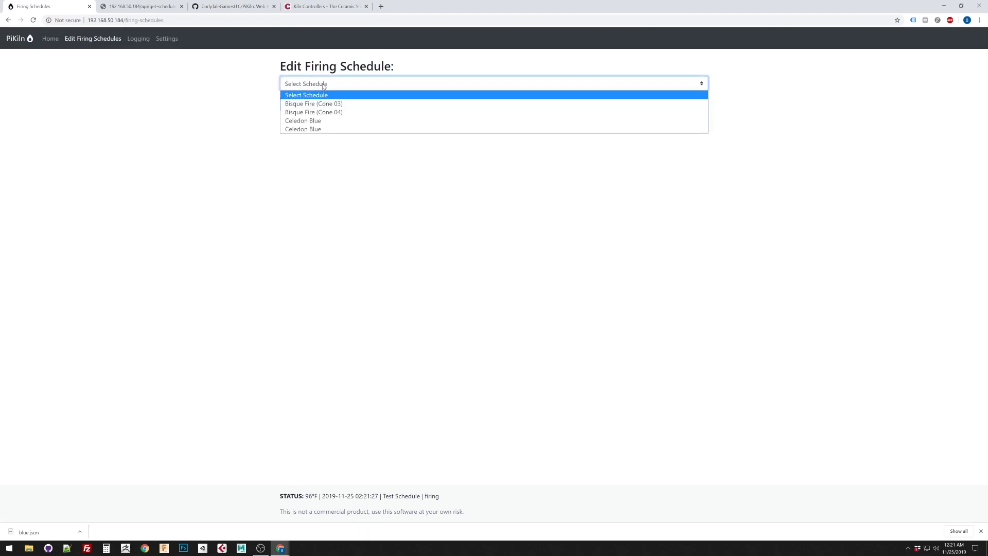
left_click(316, 129)
left_click(360, 127)
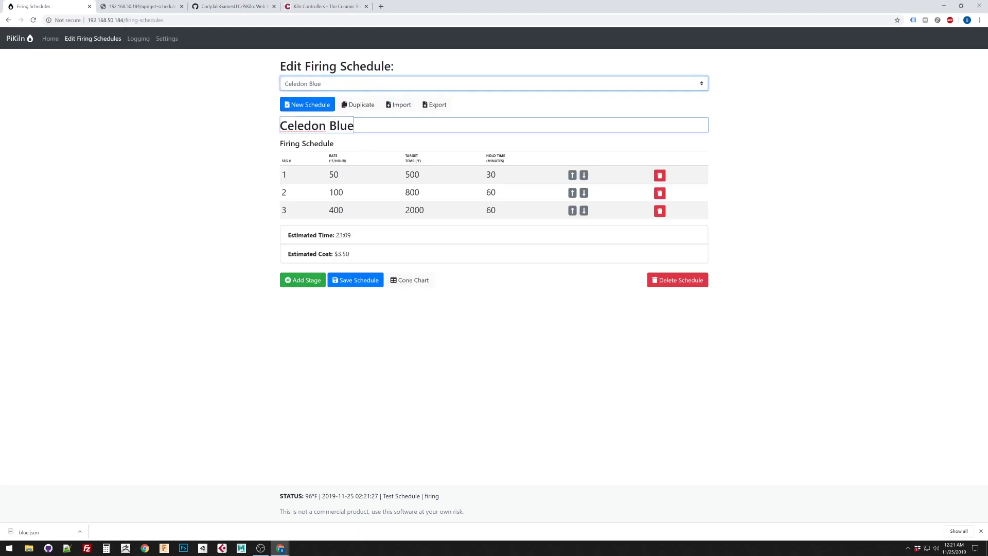
type("2")
left_click(207, 154)
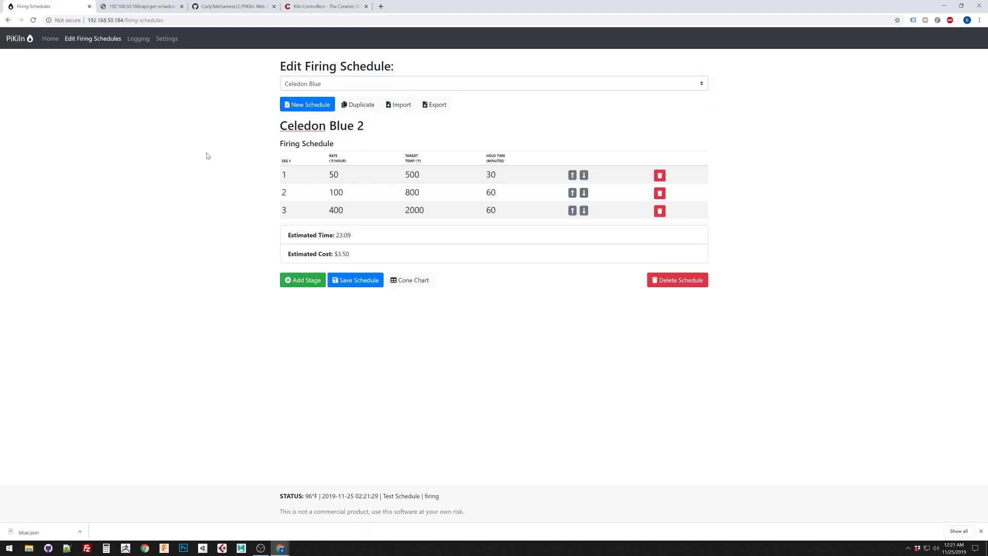
left_click(371, 281)
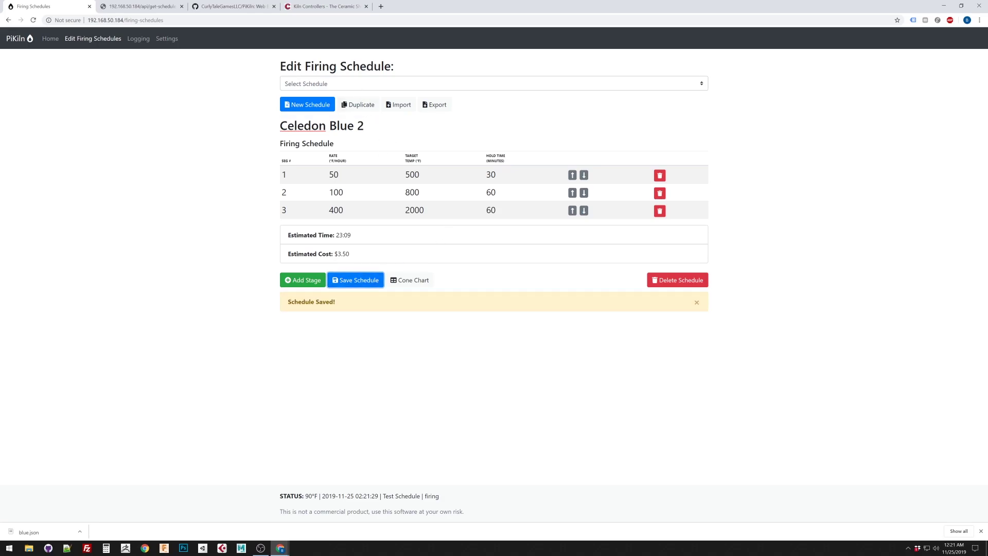
left_click(443, 210)
Step: Change Celedon Blue 2's stage 3 target to 2200 and save the schedule
key("BackSpace")
key("BackSpace")
key("BackSpace")
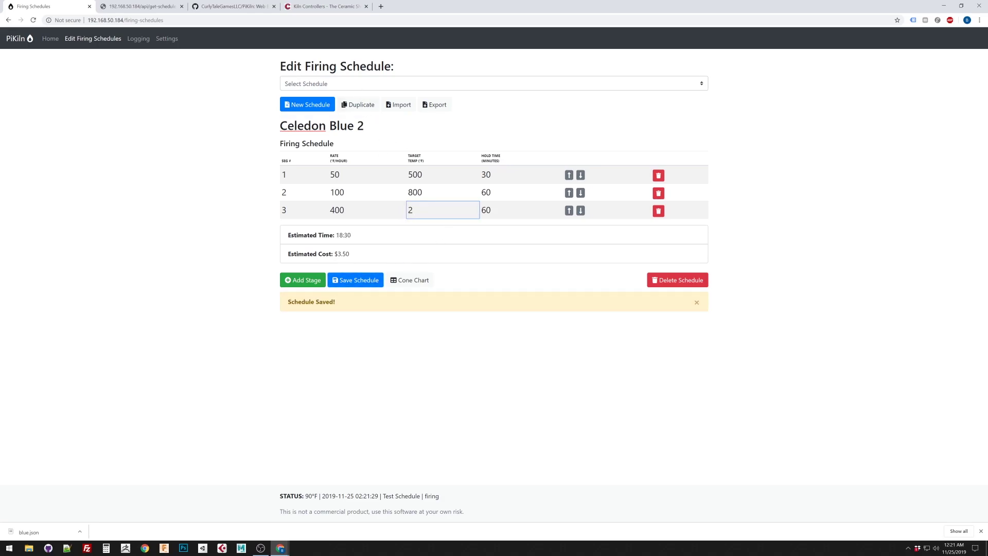
type("200")
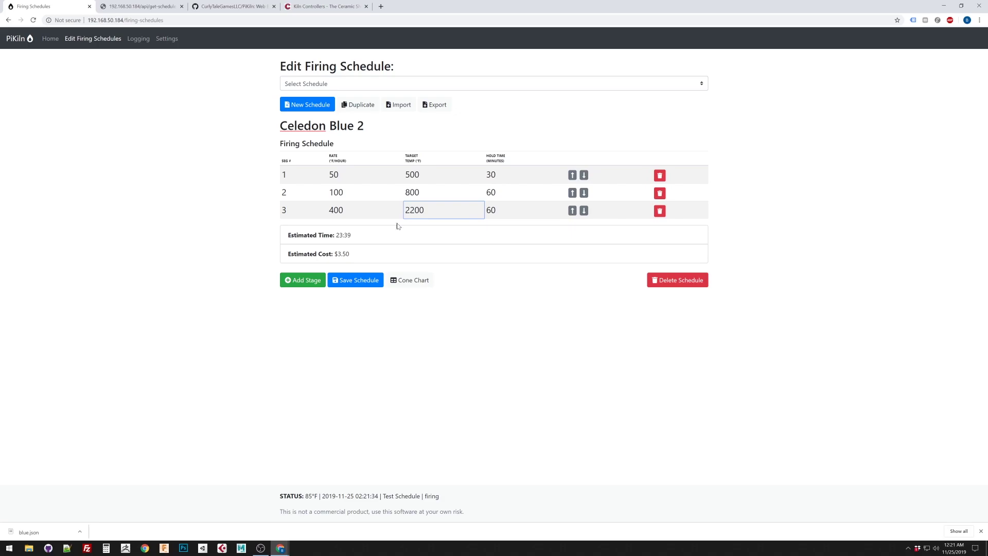
left_click(360, 281)
left_click_drag(278, 346, 285, 301)
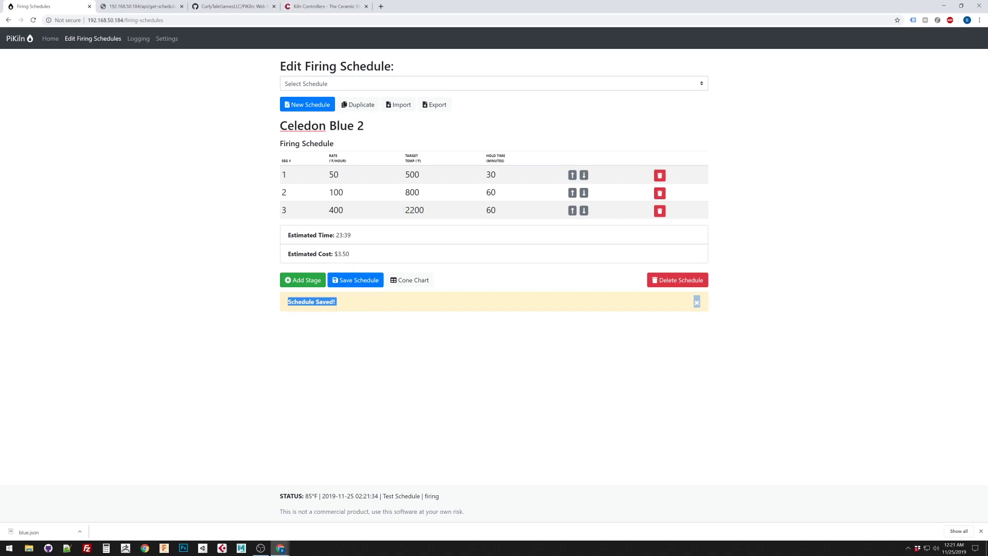
Step: Switch between Celedon Blue 2 and Celedon Blue to compare their stage 3 targets
left_click(323, 84)
left_click(305, 129)
left_click(324, 84)
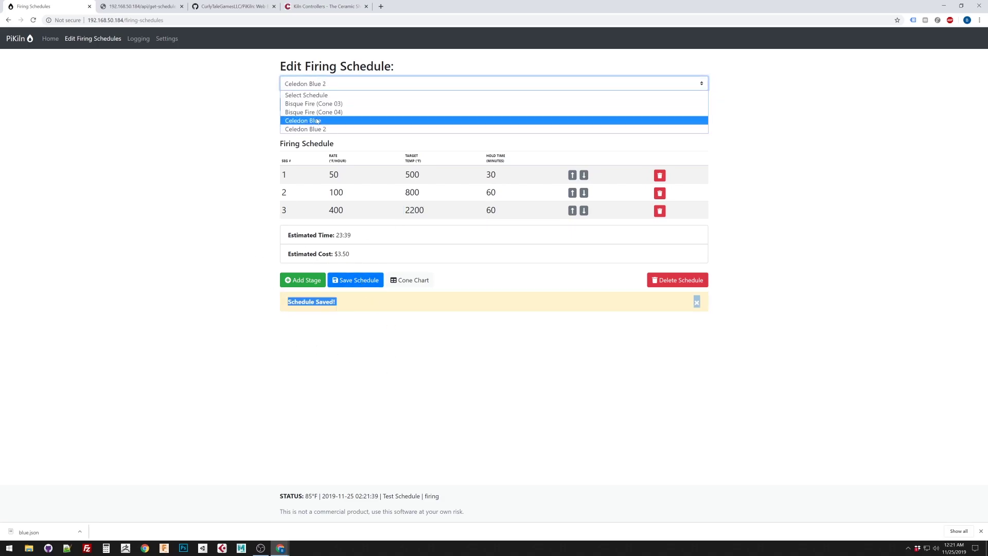
left_click(317, 120)
left_click(367, 83)
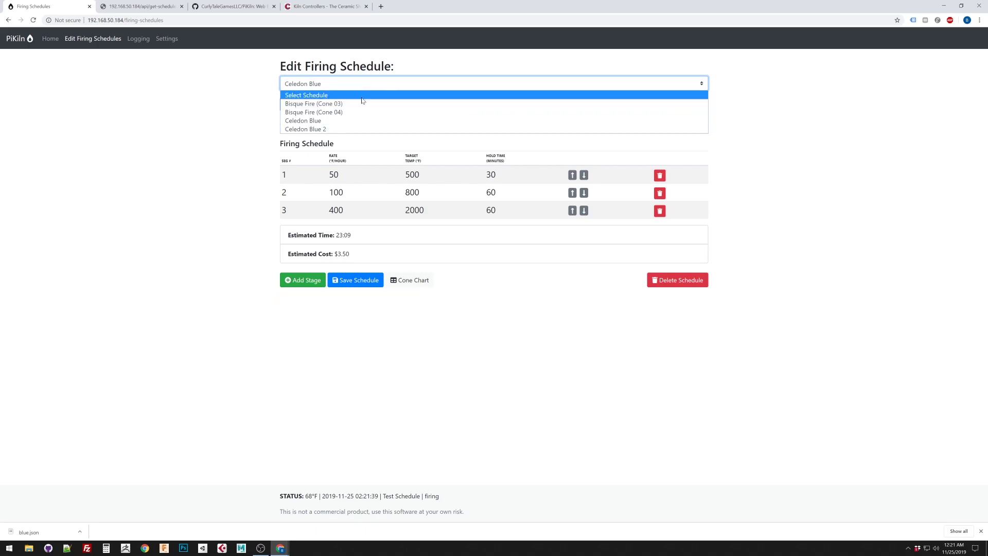
left_click(341, 130)
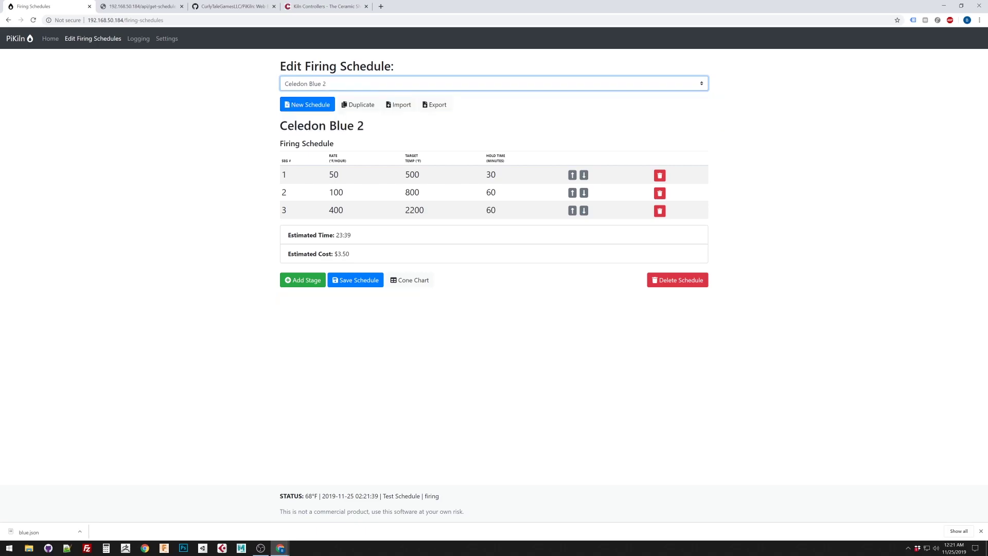
Step: Delete the Celedon Blue 2 schedule and reload the original Celedon Blue
left_click(171, 109)
left_click(677, 280)
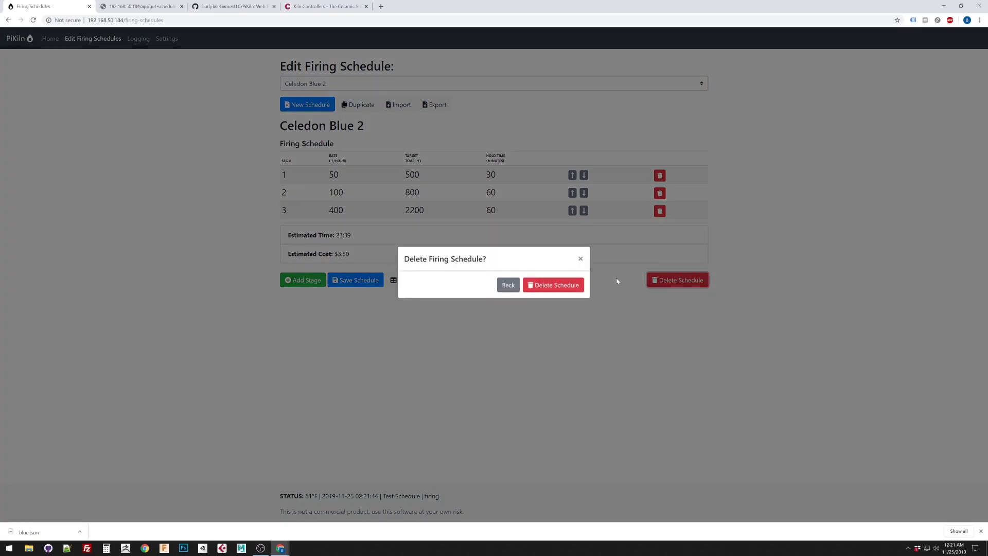
left_click(554, 285)
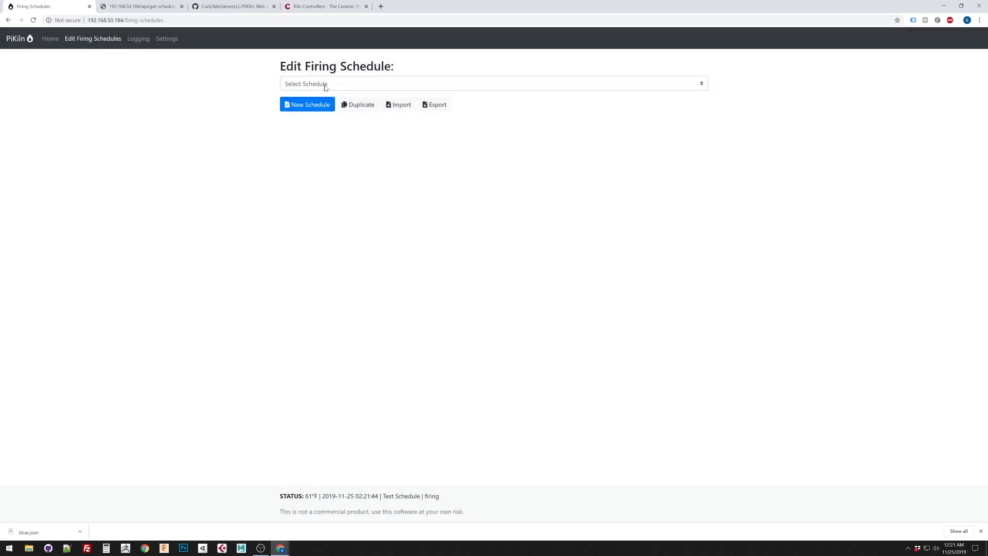
left_click(326, 84)
left_click(325, 121)
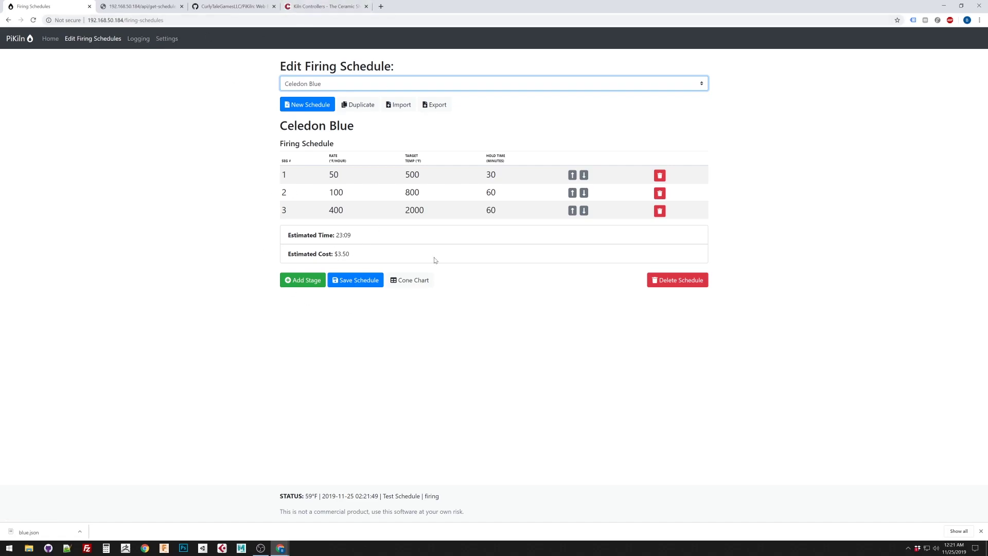
left_click(317, 7)
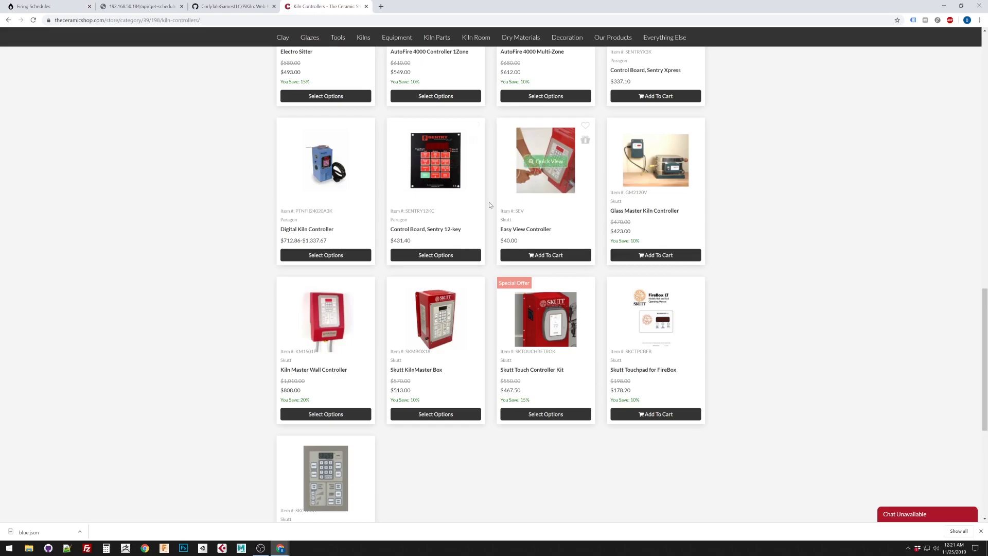
scroll(546, 308, "up", 15)
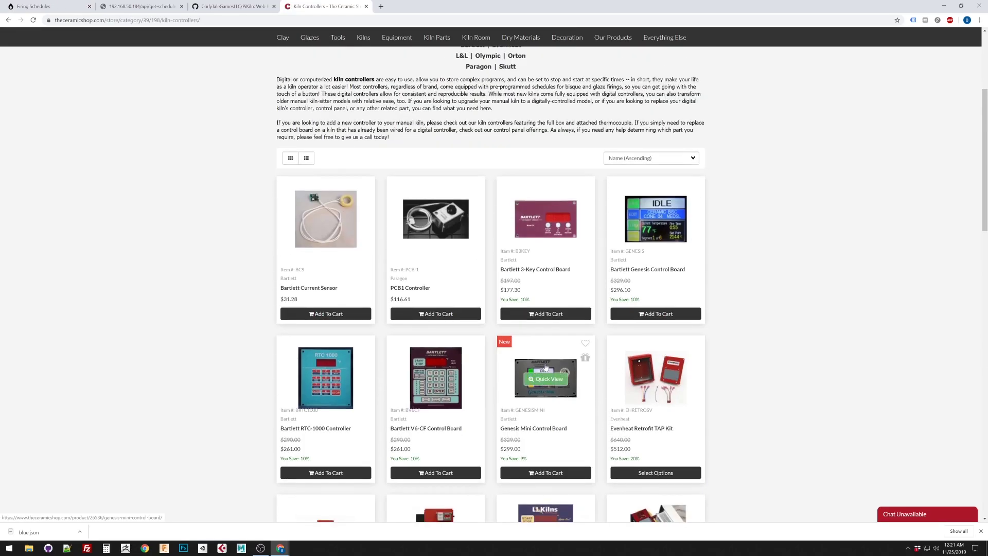
left_click(43, 10)
left_click(211, 139)
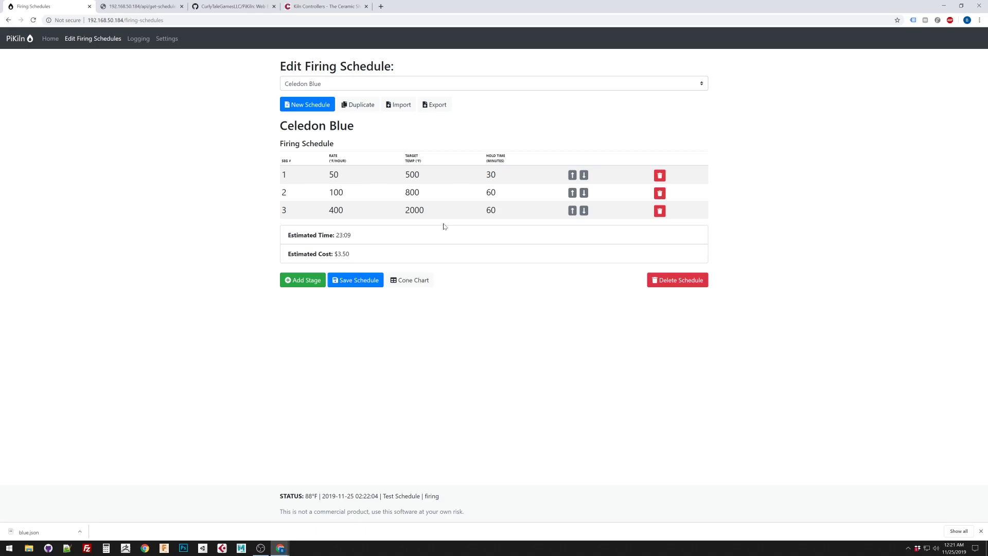
left_click(323, 87)
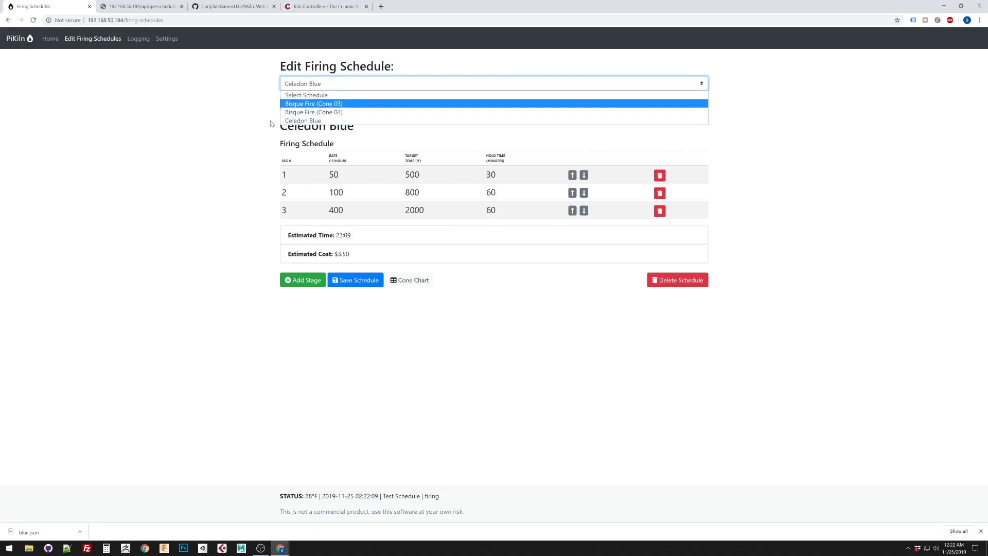
left_click(245, 128)
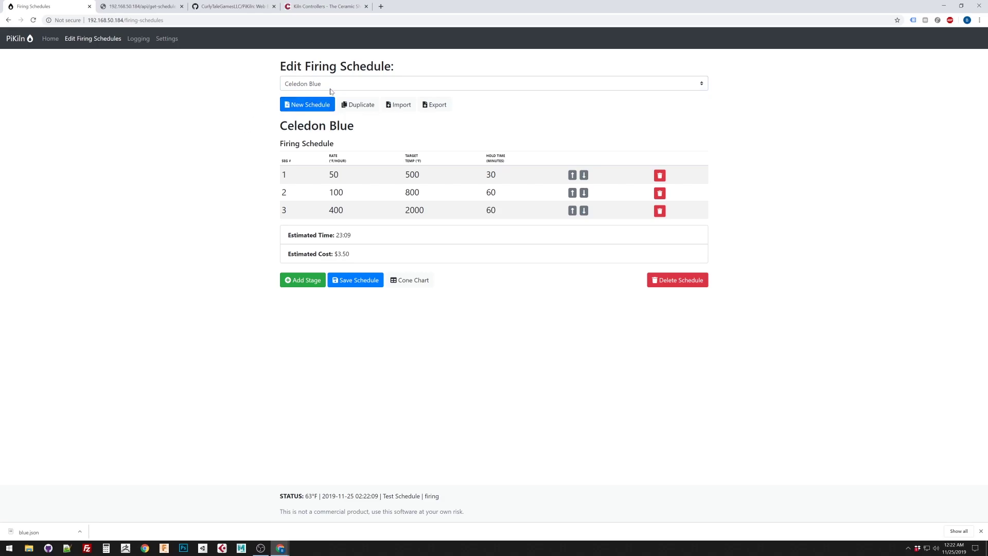
left_click(332, 87)
left_click(246, 104)
Step: Check the Most Recent Firing chart and Kiln Totals on Logging, then go to Settings
left_click(137, 40)
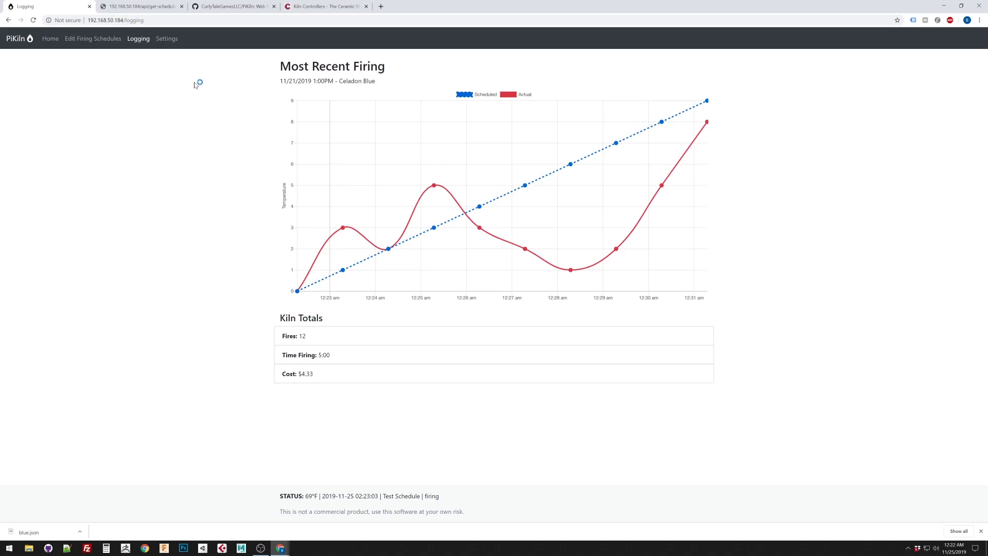
left_click(174, 45)
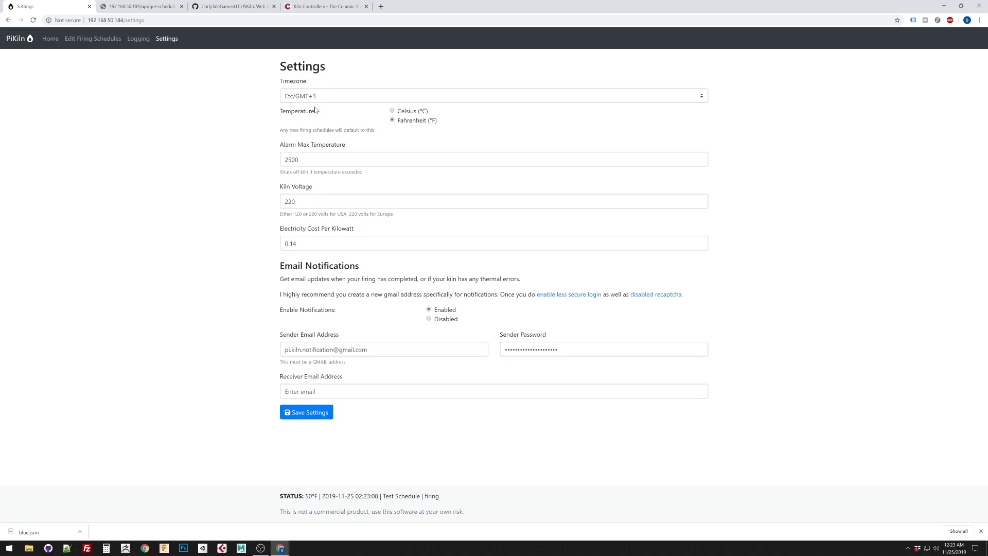
left_click(371, 99)
left_click(231, 145)
left_click(298, 160)
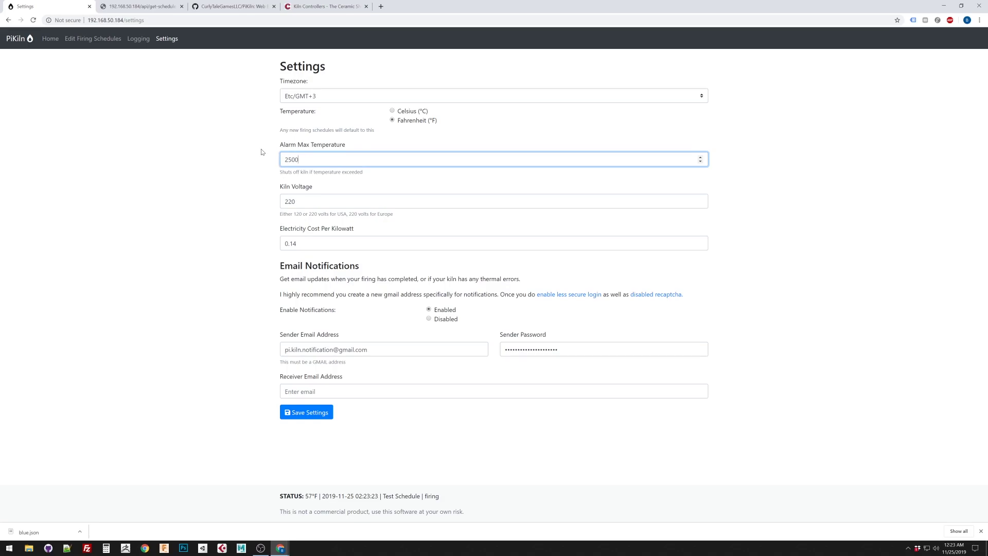
left_click(239, 151)
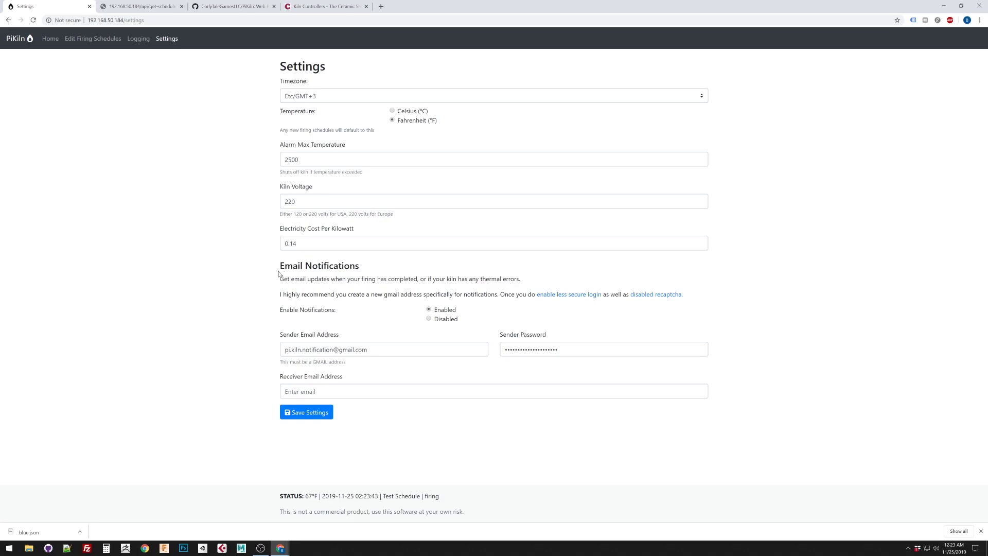
mouse_move(360, 265)
left_mouse_down()
mouse_move(351, 265)
mouse_move(360, 265)
left_mouse_up()
left_click(286, 391)
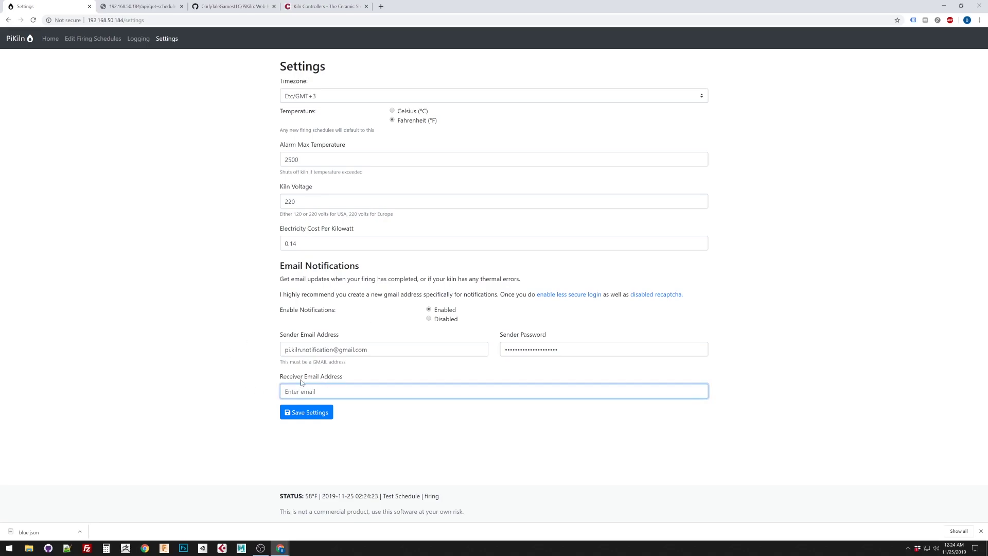